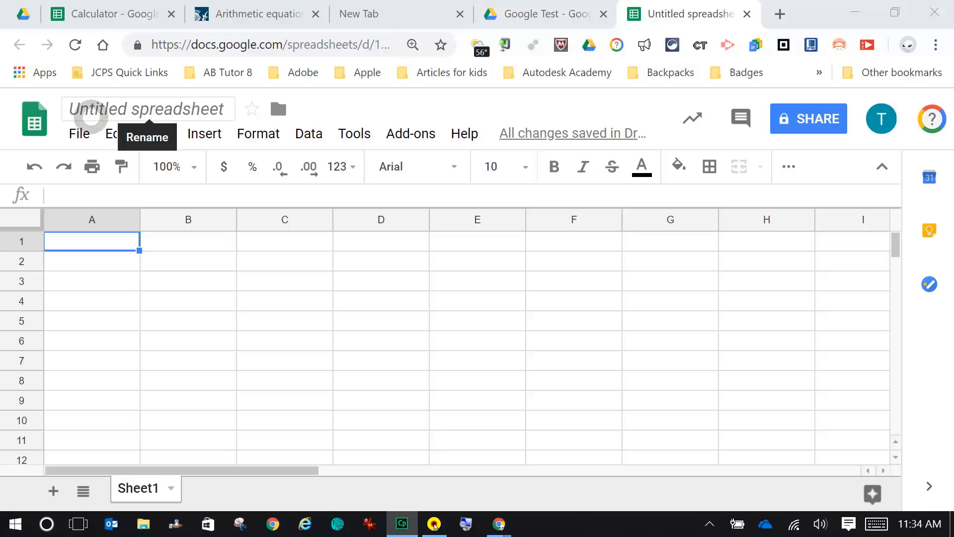
# Rename the untitled spreadsheet to "My Calculator".
pyautogui.click(82, 109)
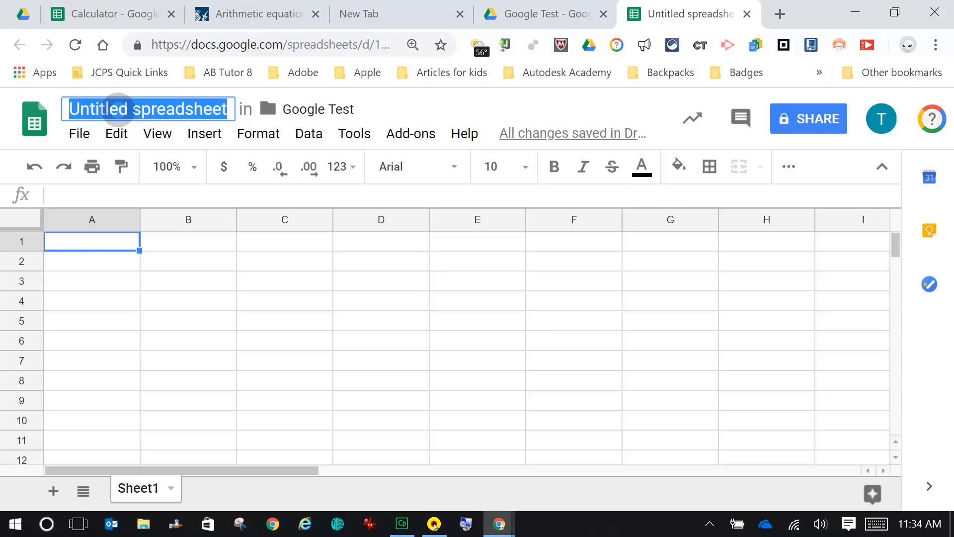
pyautogui.write('My Cal')
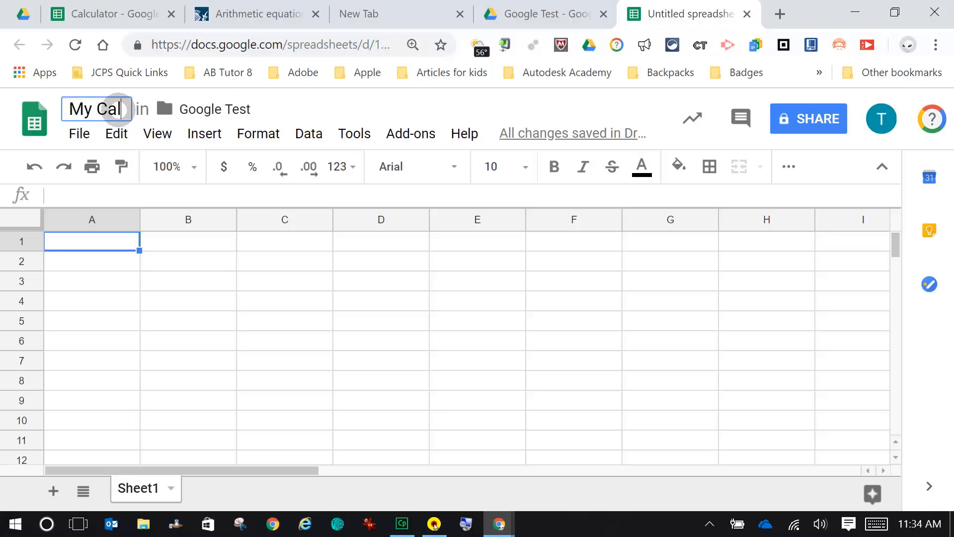
pyautogui.write('culator')
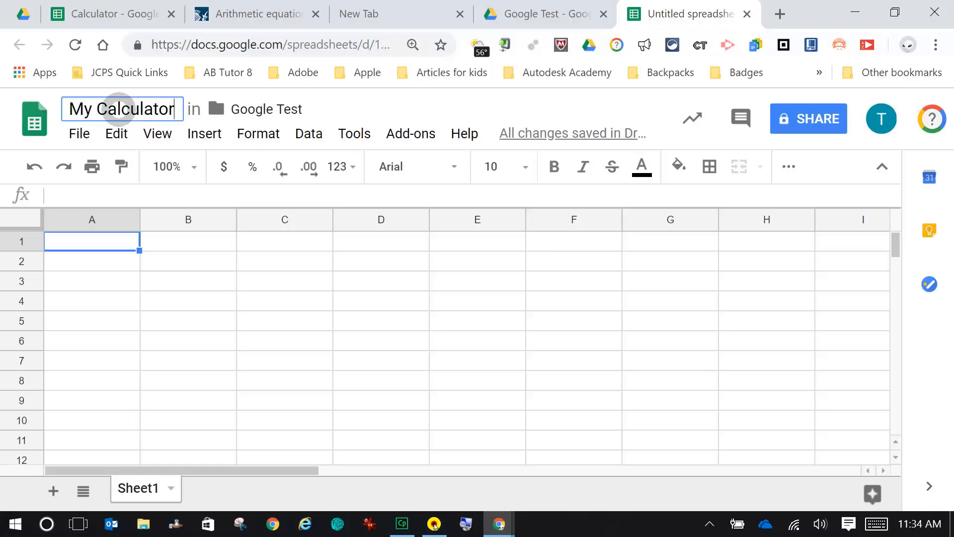
# Review the names of the addition equation's parts on the Britannica Kids page and return to the My Calculator spreadsheet.
pyautogui.click(266, 15)
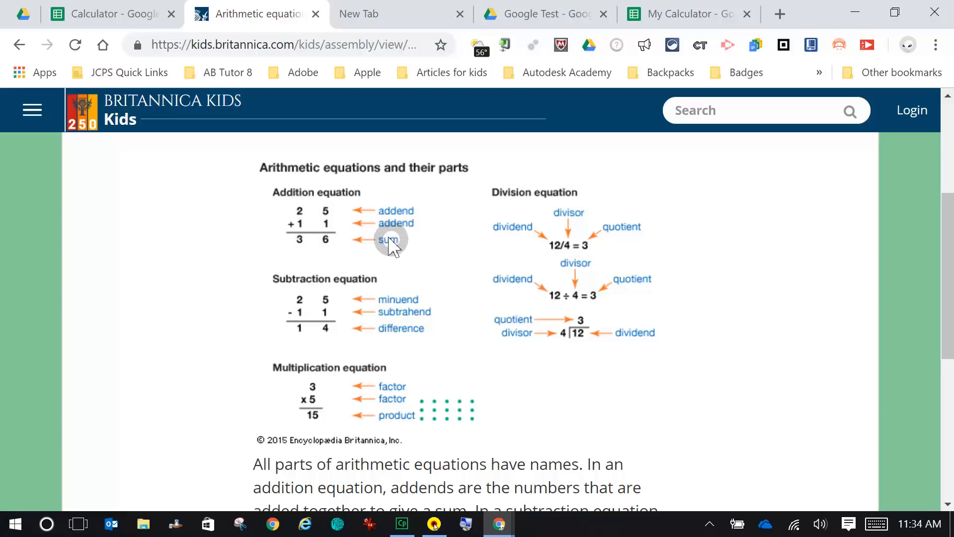
pyautogui.click(675, 16)
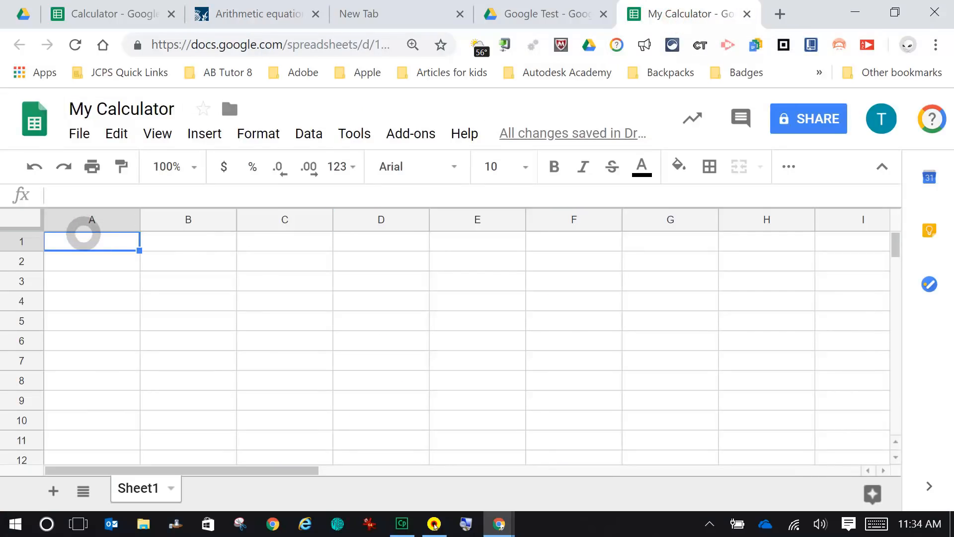
# Highlight columns A through E one at a time, followed by rows 1 through 4, to examine the sheet's layout.
pyautogui.click(92, 221)
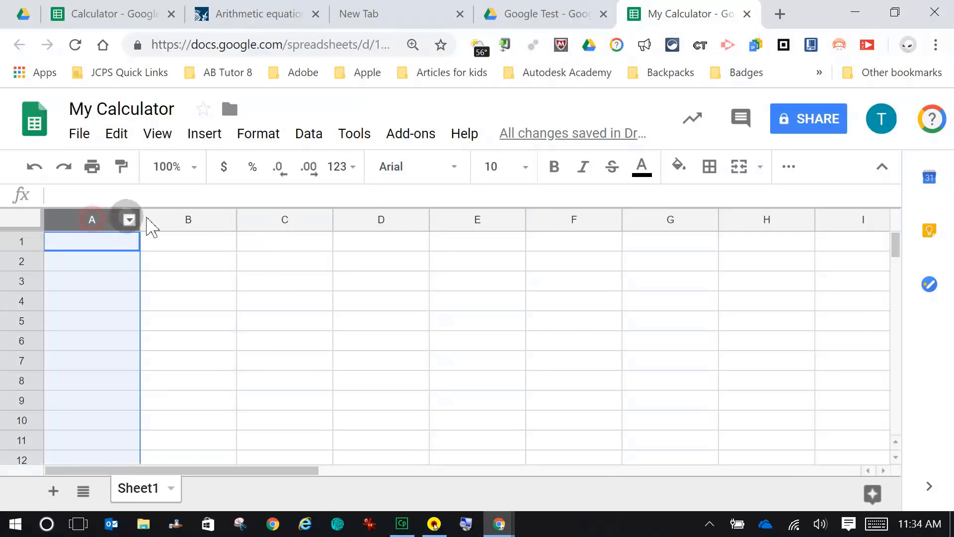
pyautogui.click(169, 221)
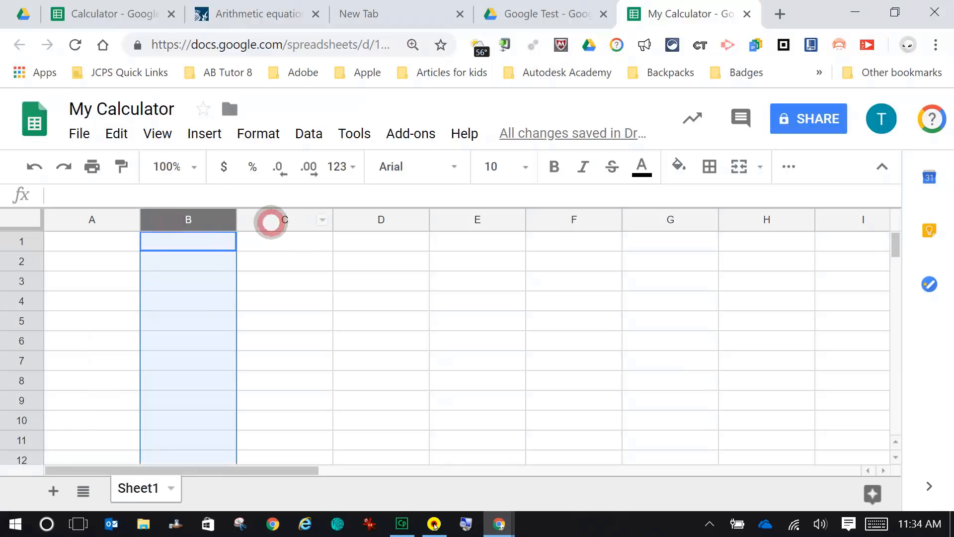
pyautogui.click(271, 222)
pyautogui.click(372, 221)
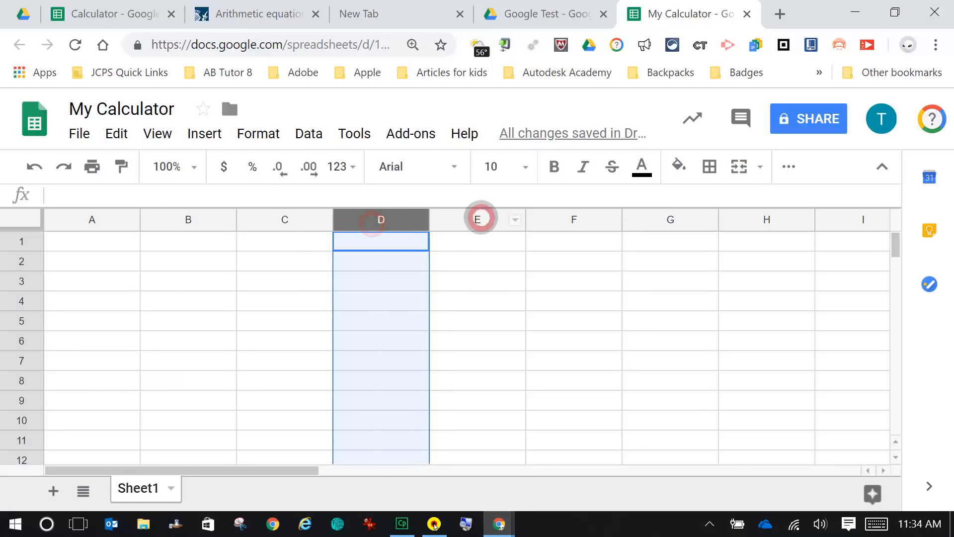
pyautogui.click(475, 219)
pyautogui.click(20, 241)
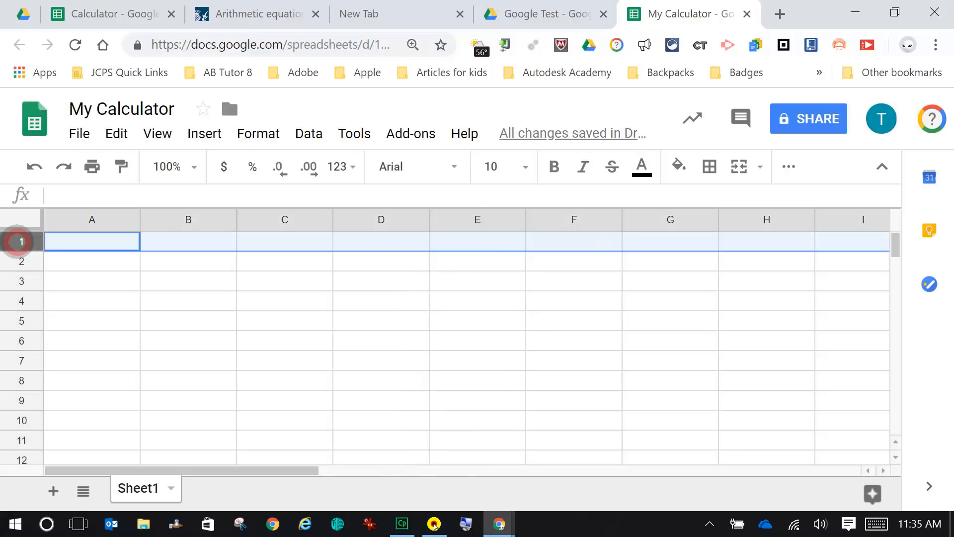
pyautogui.click(22, 261)
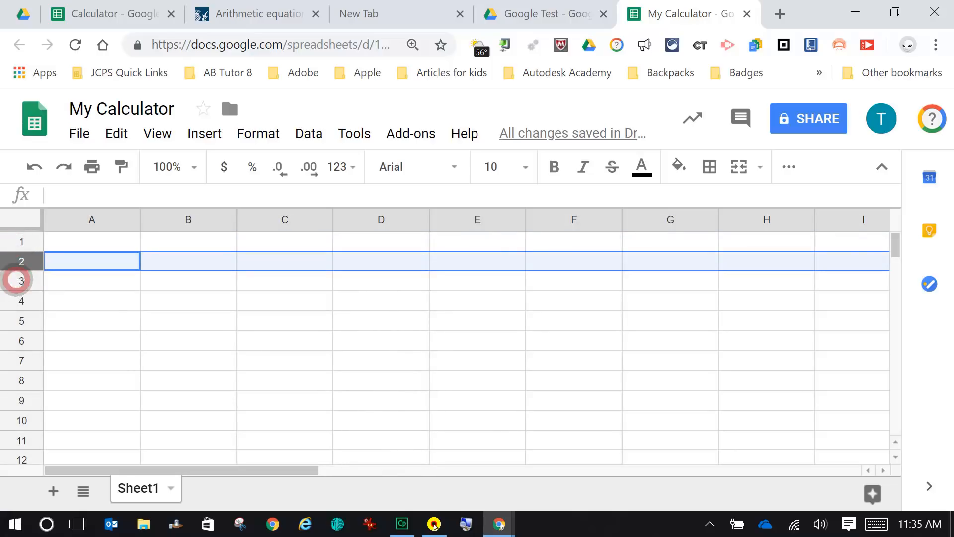
pyautogui.click(22, 281)
pyautogui.click(22, 301)
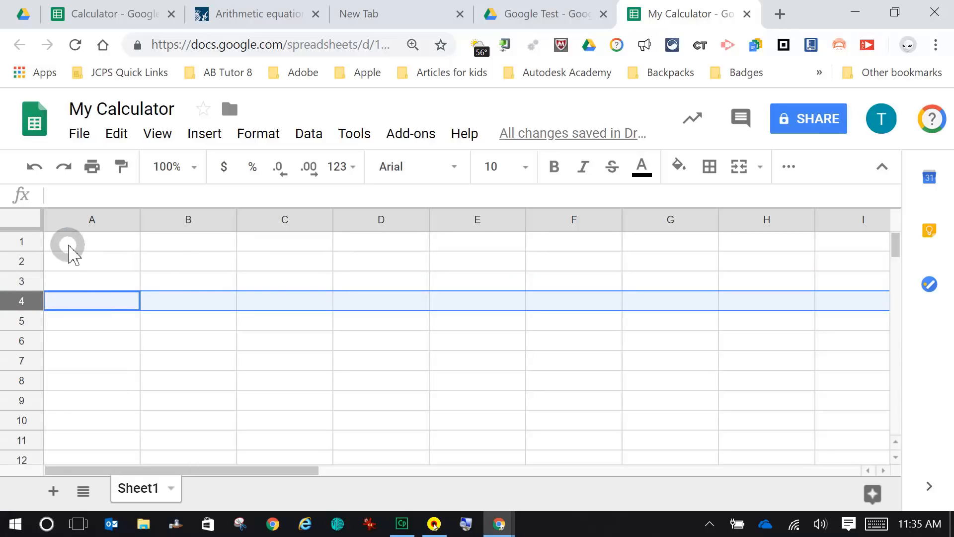
# Examine how cells are addressed by selecting A1, A2 and B1, highlighting column B and row 1 to locate B1.
pyautogui.click(69, 246)
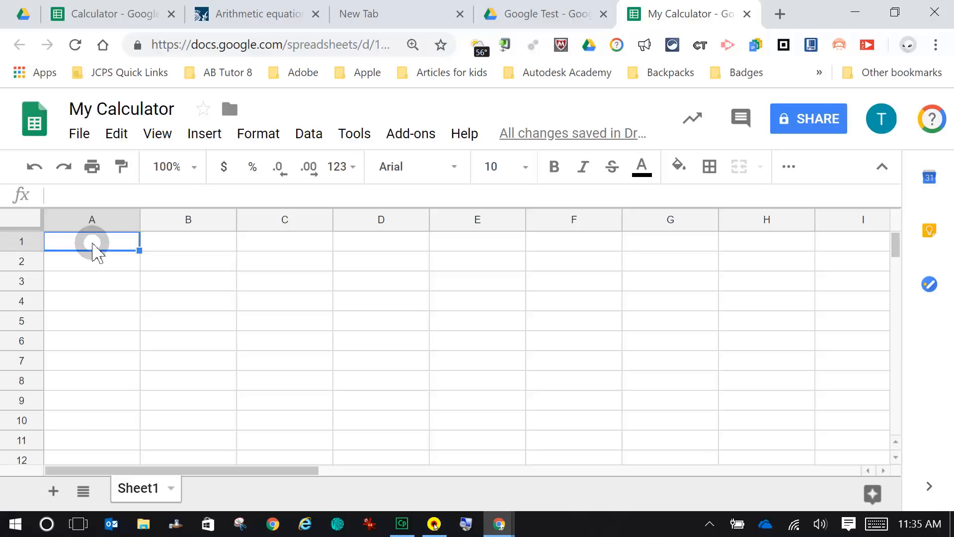
pyautogui.click(94, 263)
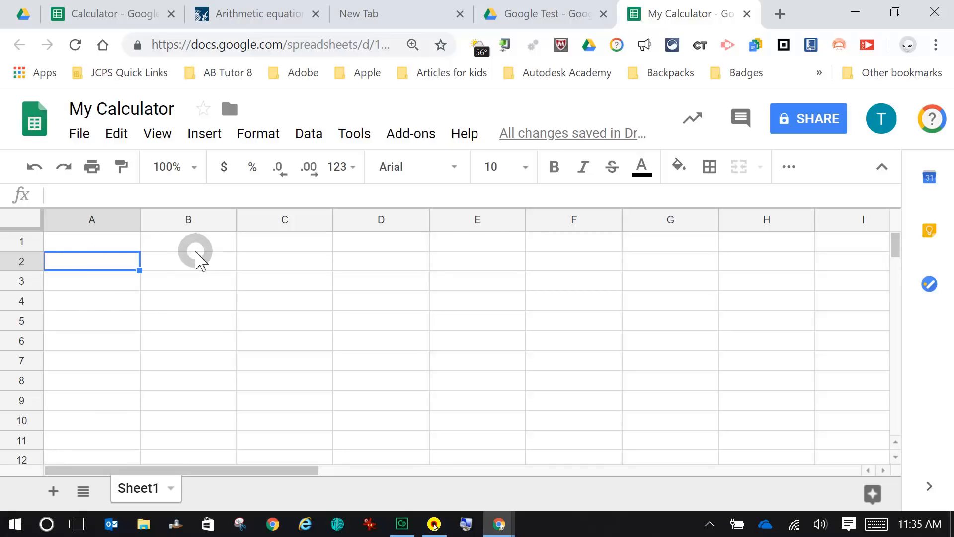
pyautogui.click(201, 241)
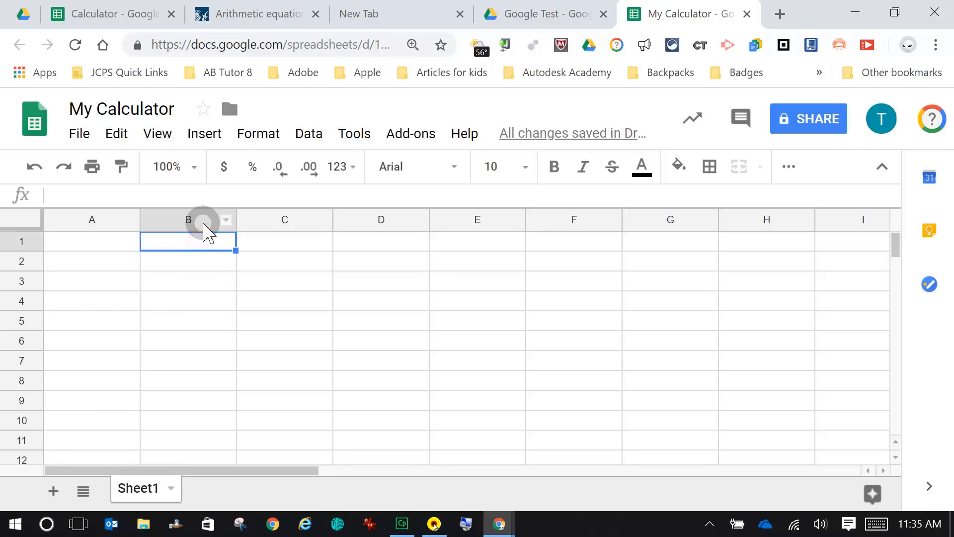
pyautogui.click(192, 219)
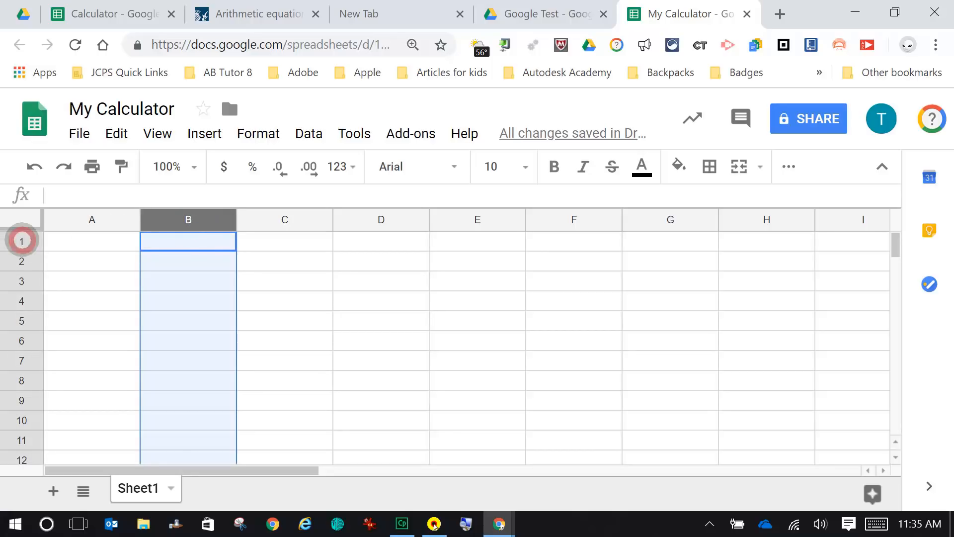
pyautogui.click(21, 241)
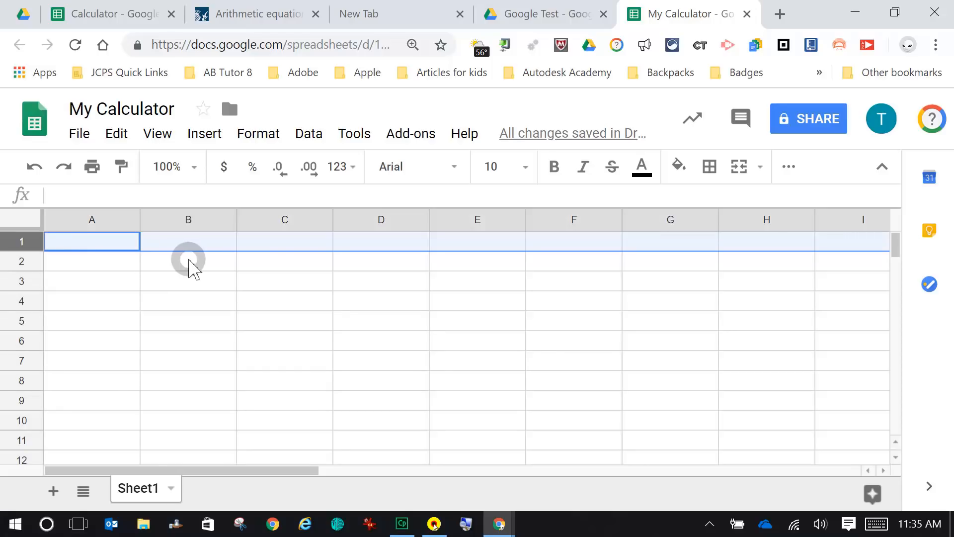
pyautogui.click(203, 244)
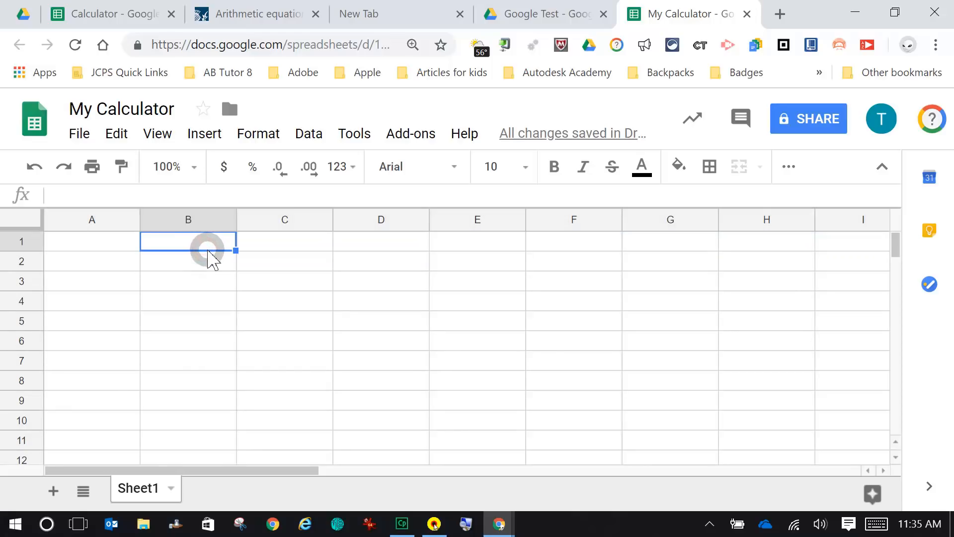
# Enter the heading "Addend" in cell A1.
pyautogui.click(105, 243)
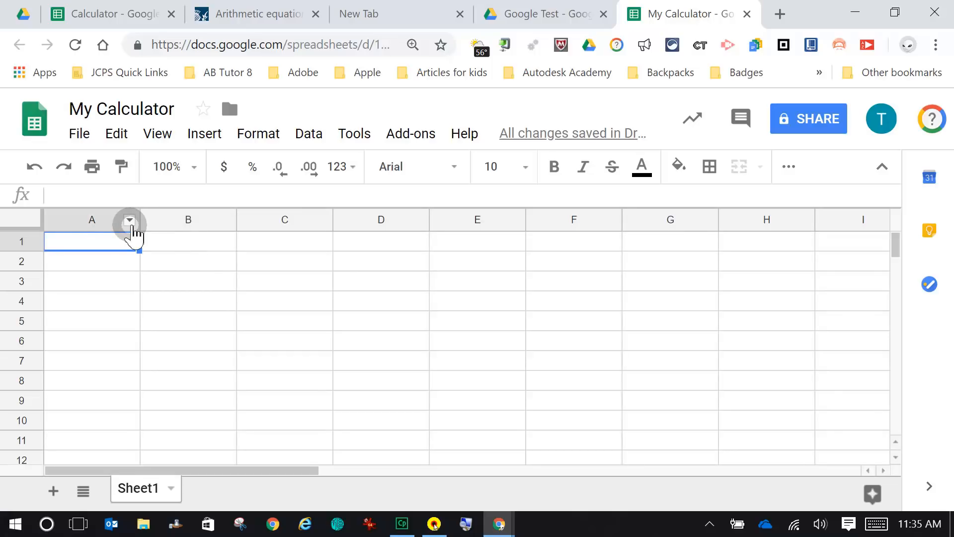
pyautogui.press('shift')
pyautogui.write('Addend')
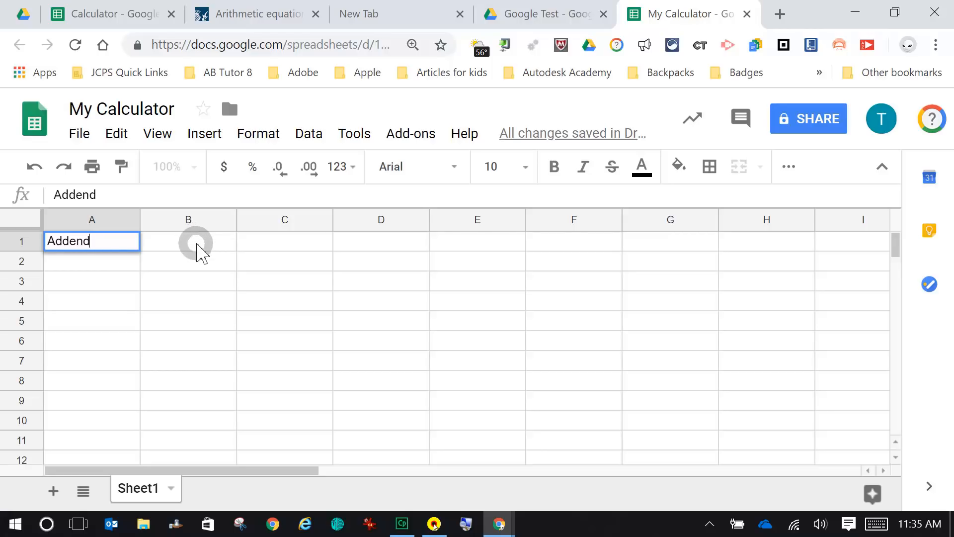
# Try to enter a plain plus sign in cell B1 and clear the entry.
pyautogui.click(195, 242)
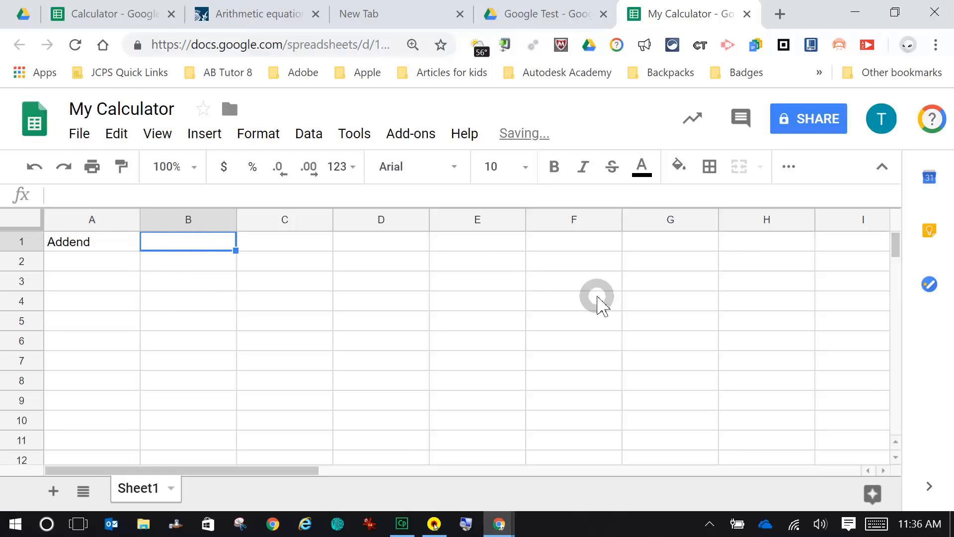
pyautogui.write('+')
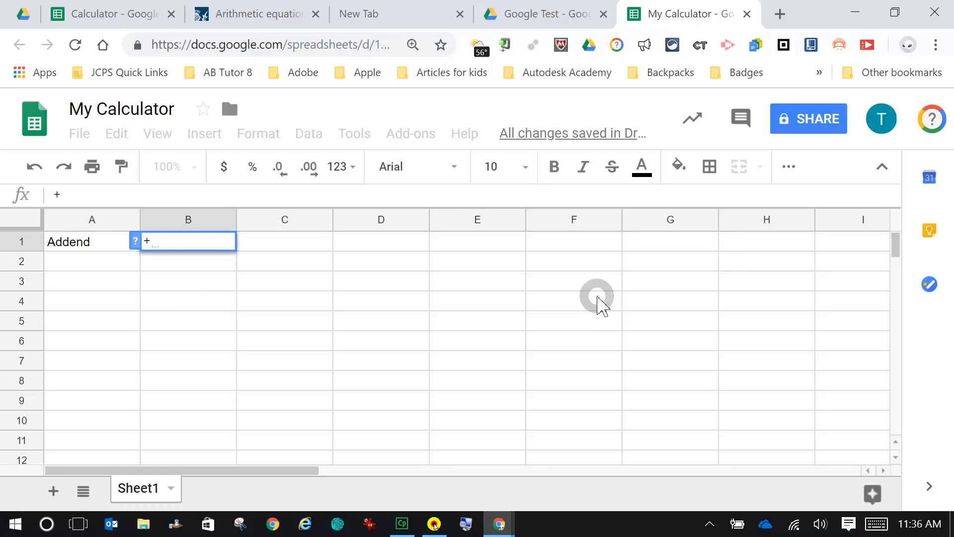
pyautogui.press('Return')
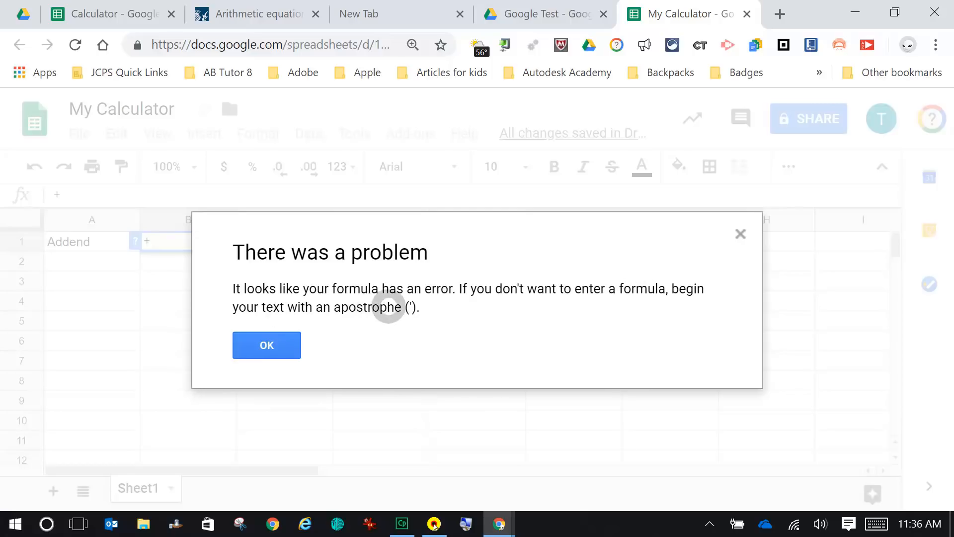
pyautogui.click(289, 343)
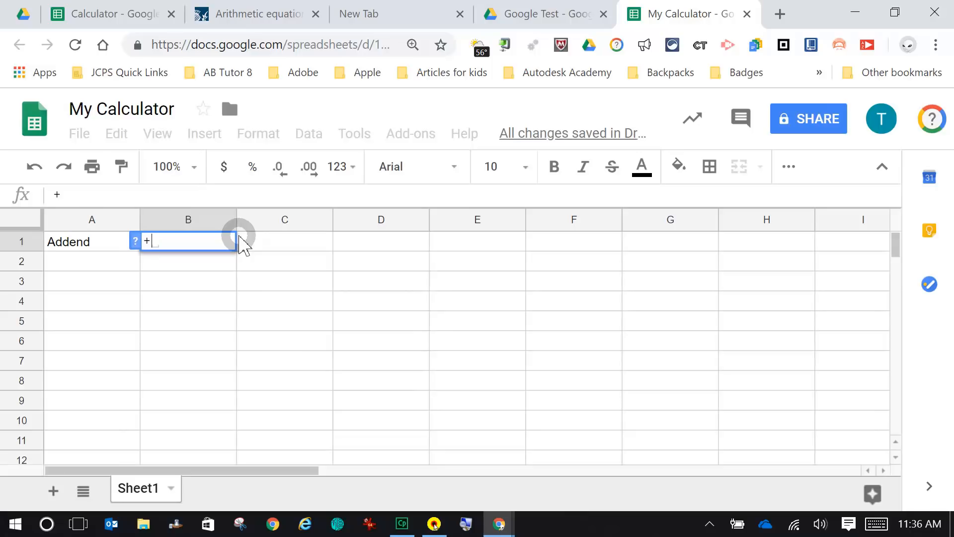
pyautogui.write('A1')
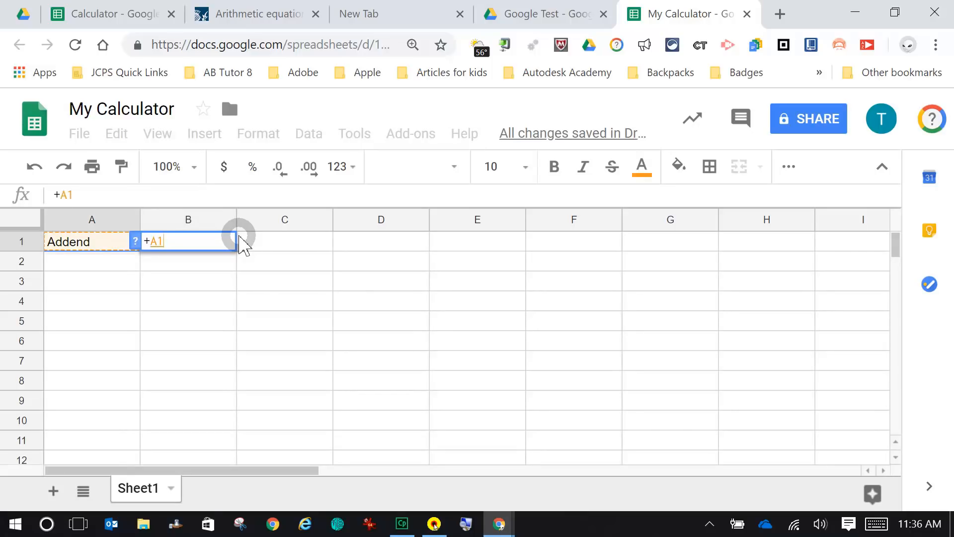
pyautogui.click(197, 245)
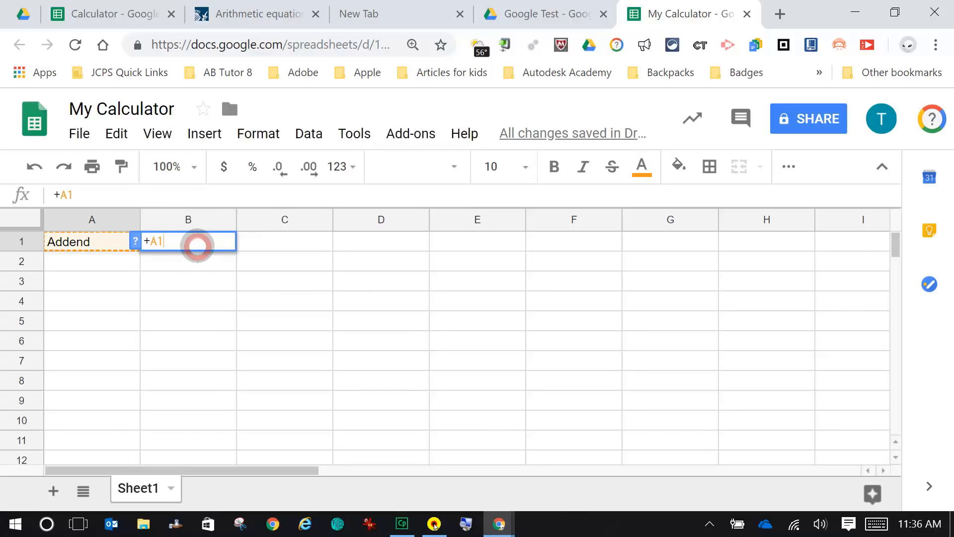
pyautogui.press('BackSpace')
pyautogui.press('BackSpace')
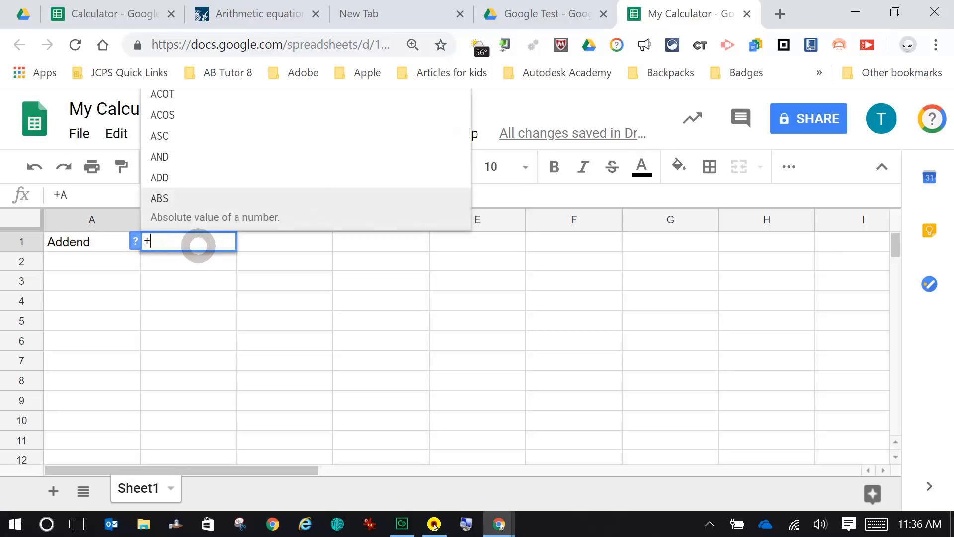
pyautogui.press('BackSpace')
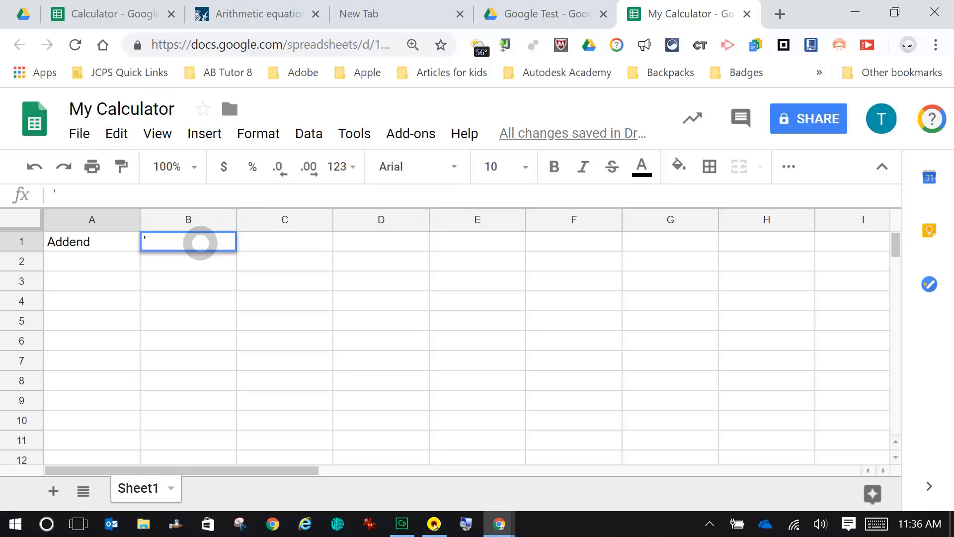
# Enter the plus sign as text in cell B1 with a leading apostrophe ('+) and narrow column B to about a third of its width.
pyautogui.press('shift')
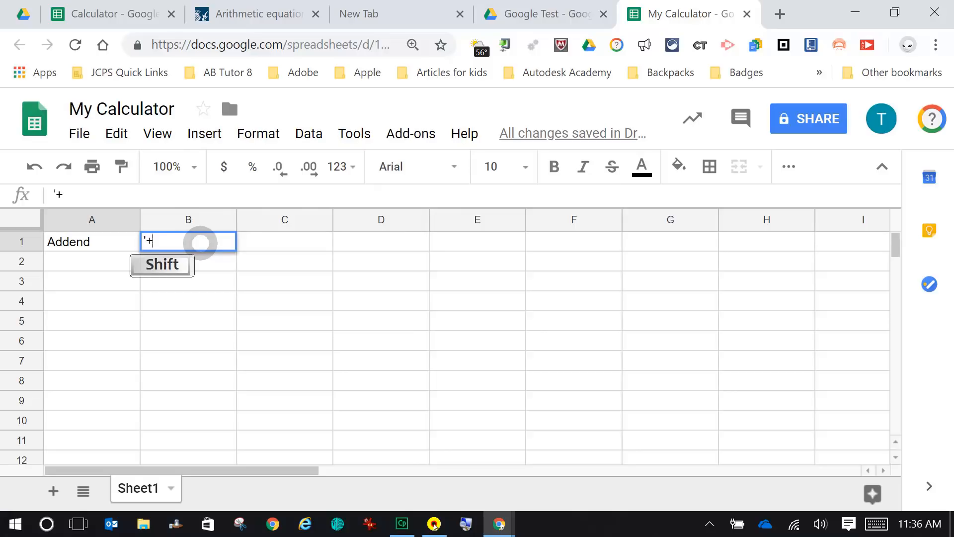
pyautogui.write('+')
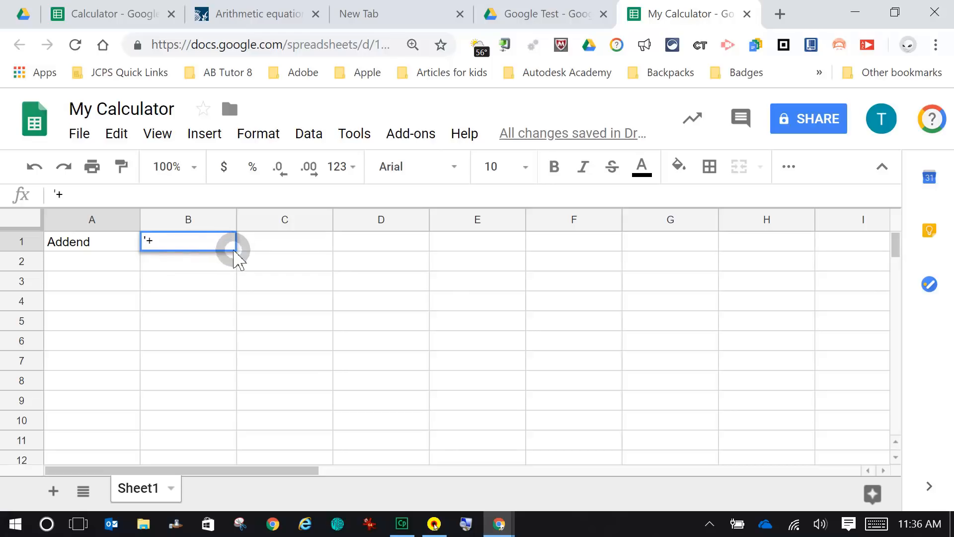
pyautogui.press('Return')
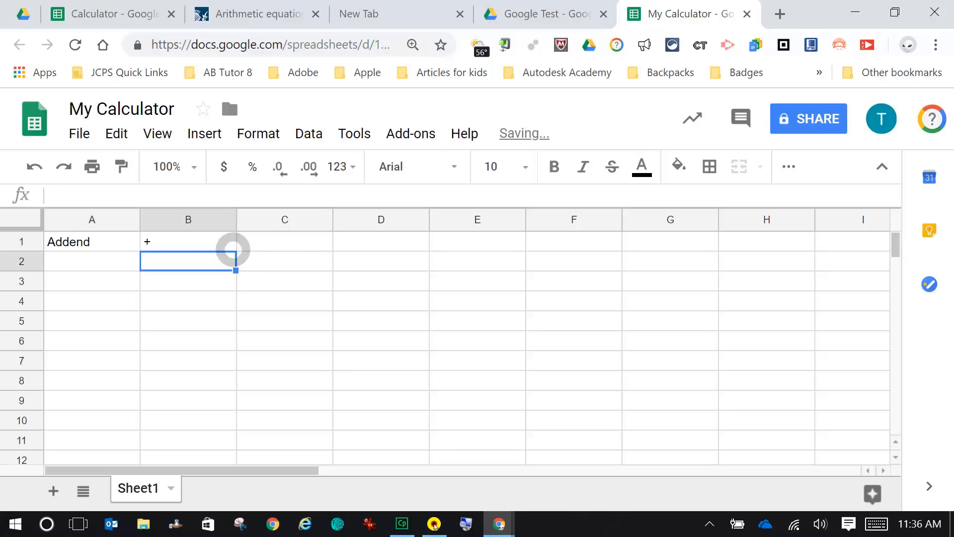
pyautogui.moveTo(237, 220); pyautogui.dragTo(168, 222)
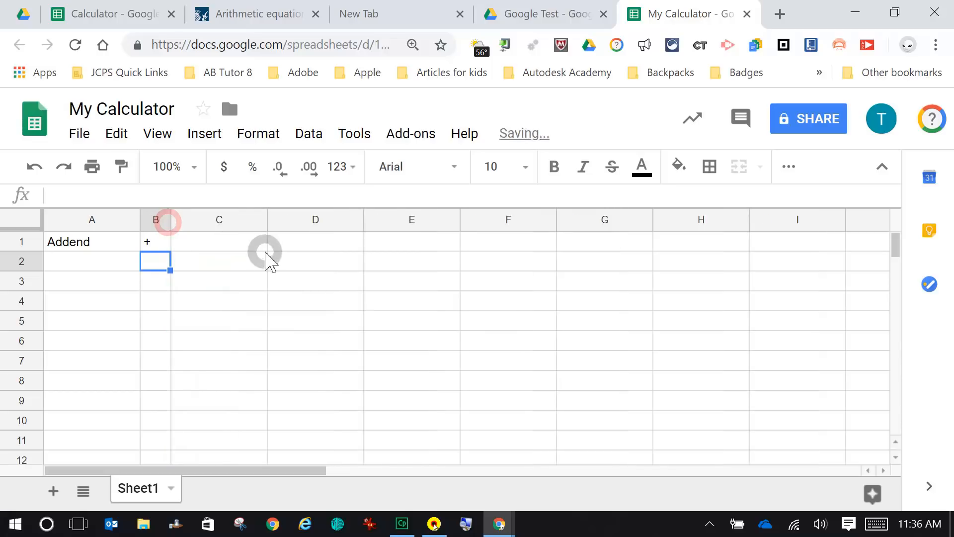
# Enter the heading "Addend" for the second number in cell C1.
pyautogui.click(213, 247)
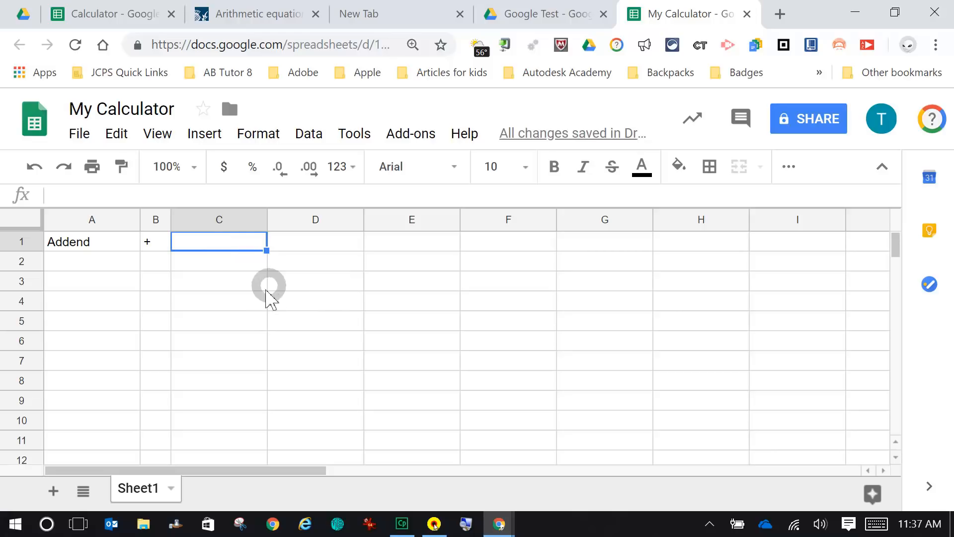
pyautogui.click(219, 217)
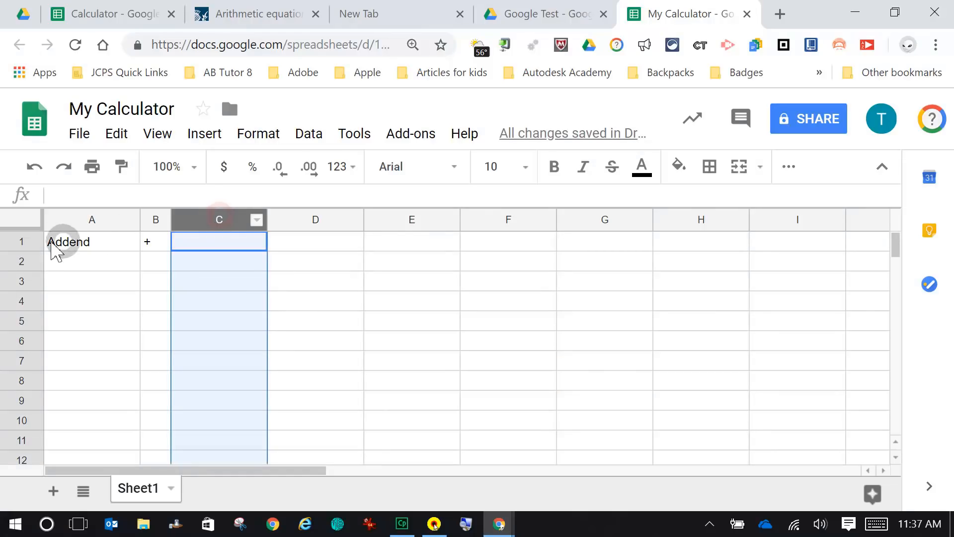
pyautogui.click(21, 243)
pyautogui.click(201, 243)
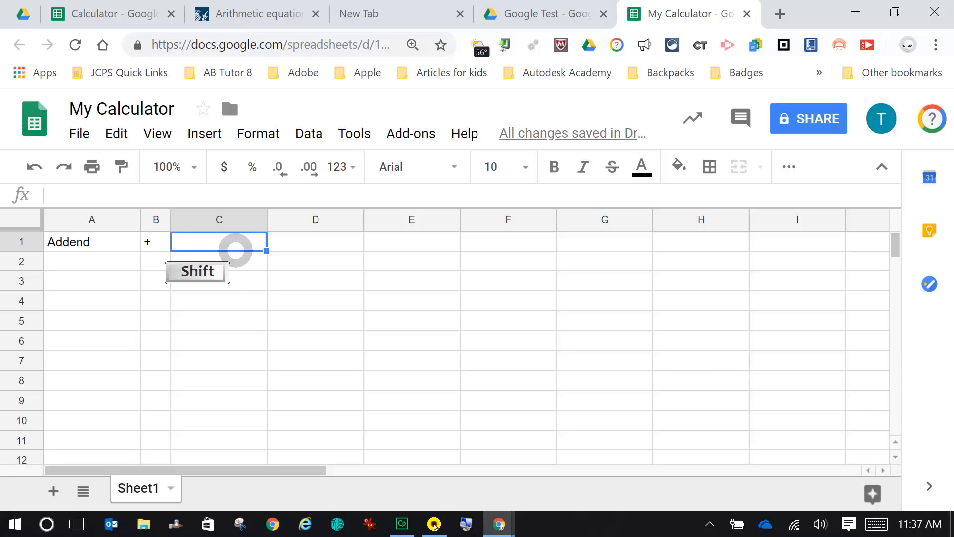
pyautogui.write('Addend')
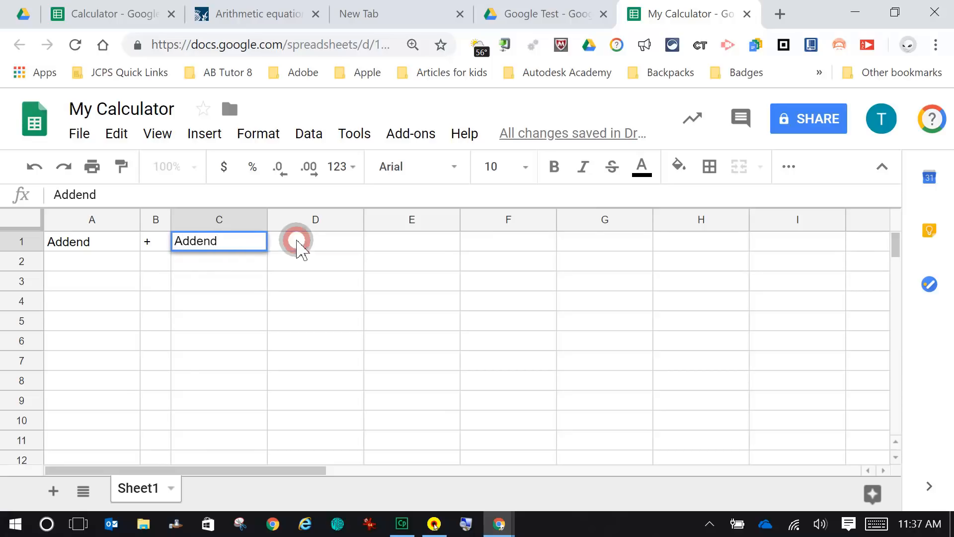
# Enter the equals sign as text in cell D1 with a leading apostrophe ('=).
pyautogui.click(297, 241)
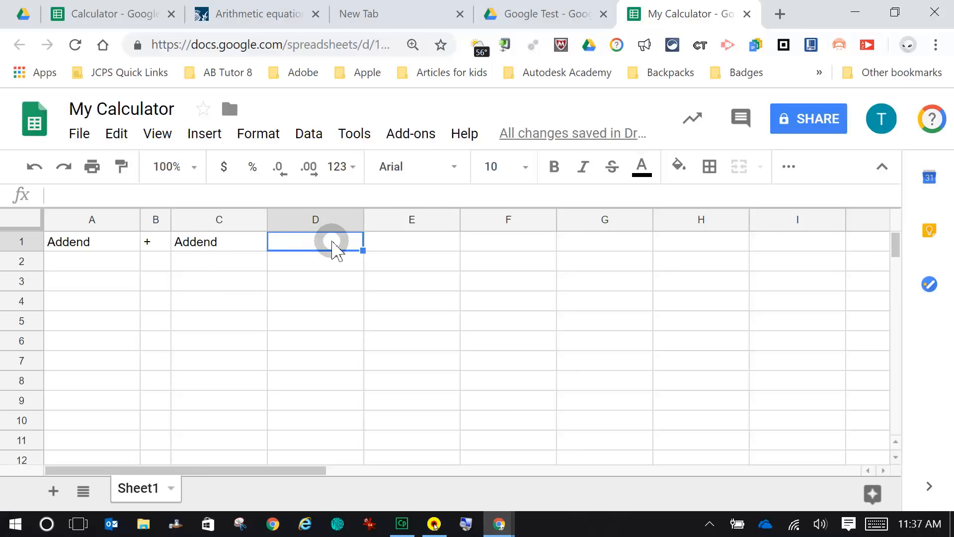
pyautogui.write("'")
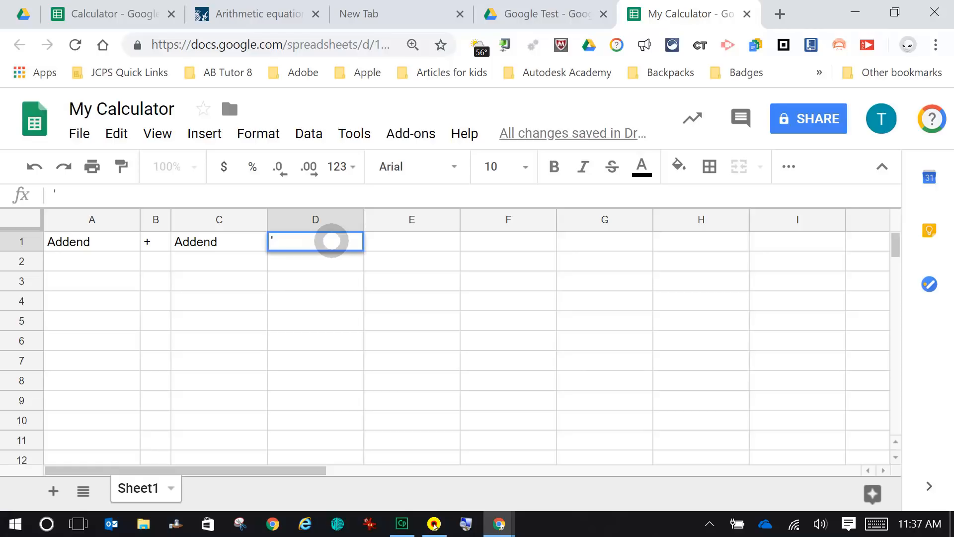
pyautogui.write('=')
pyautogui.press('Tab')
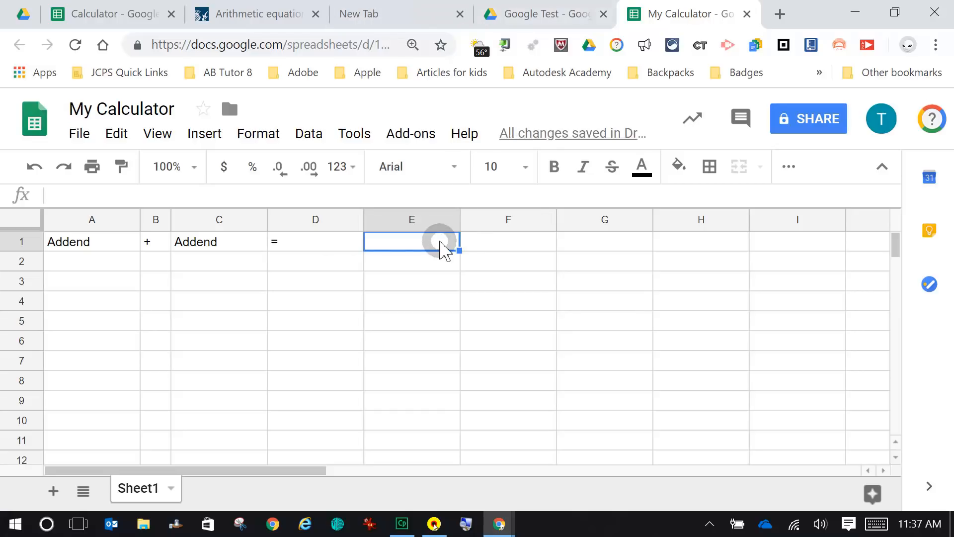
# Enter the heading "Sum" in cell E1 to complete the heading row.
pyautogui.click(418, 221)
pyautogui.click(22, 241)
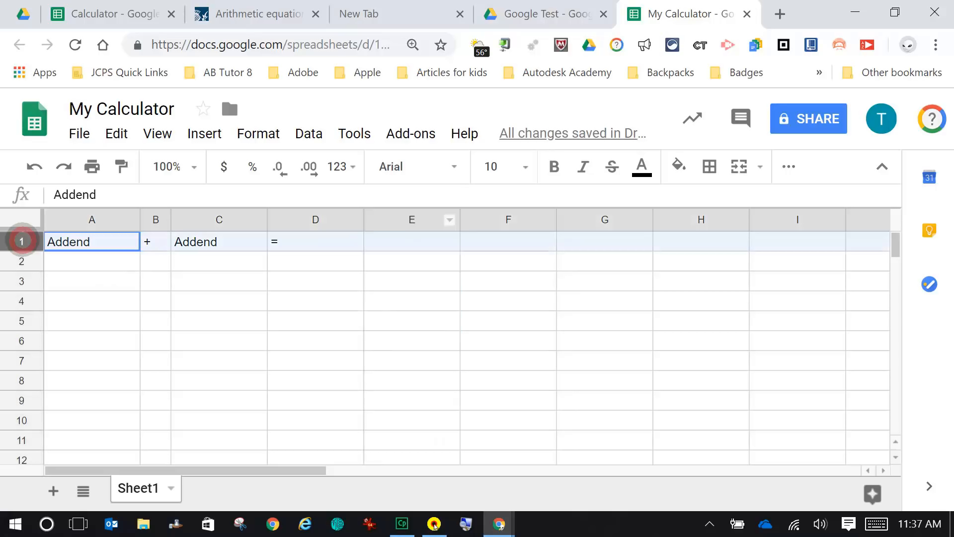
pyautogui.click(431, 247)
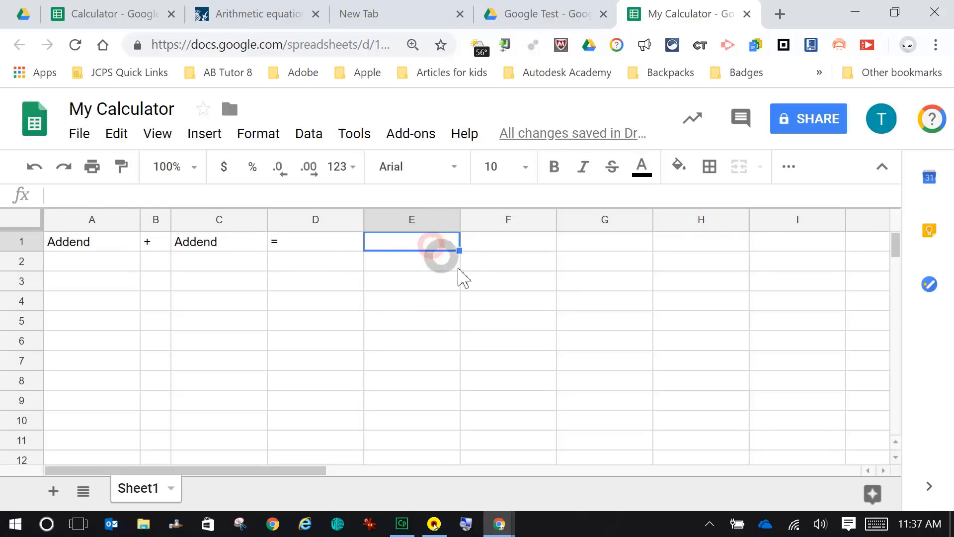
pyautogui.write('Sun')
pyautogui.press('BackSpace')
pyautogui.write('m')
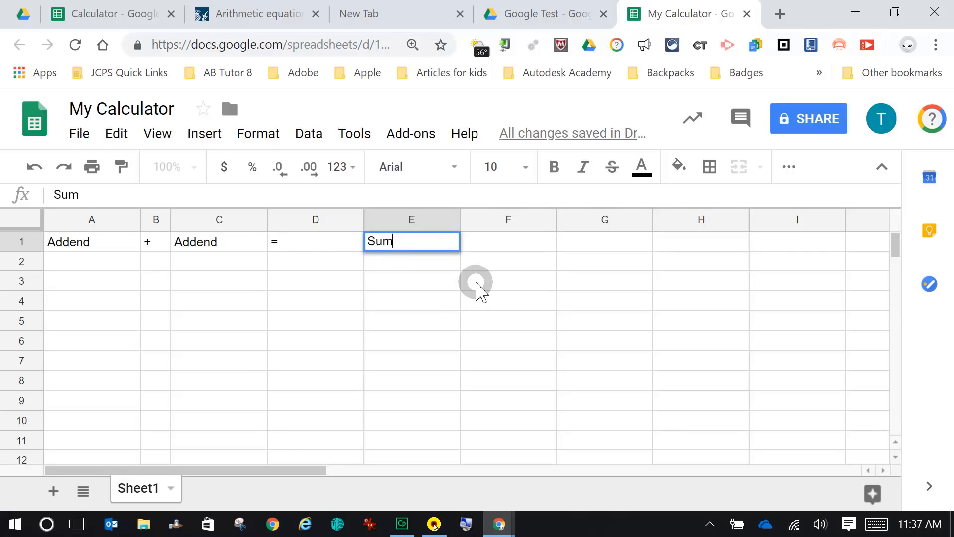
pyautogui.click(444, 302)
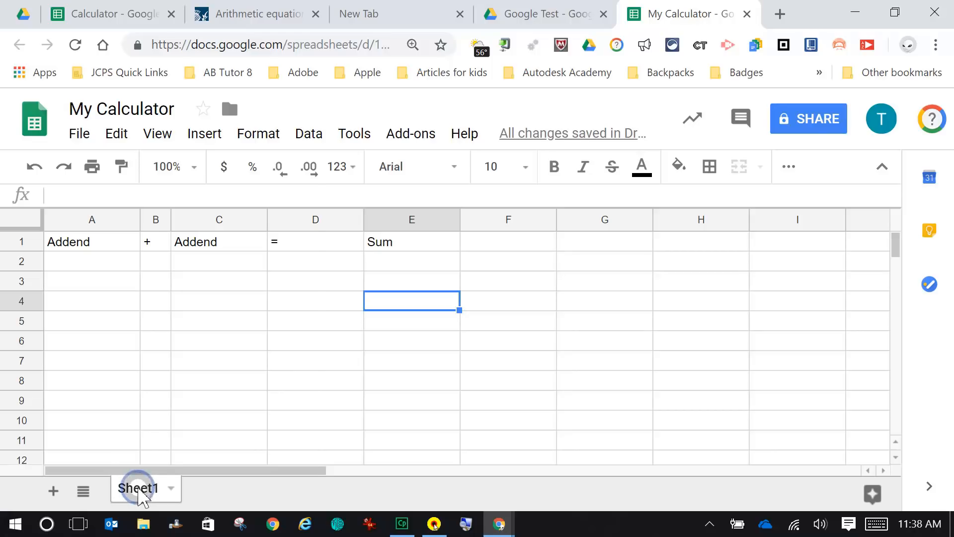
# Rename the sheet Sheet1 as "Addition".
pyautogui.rightClick(138, 490)
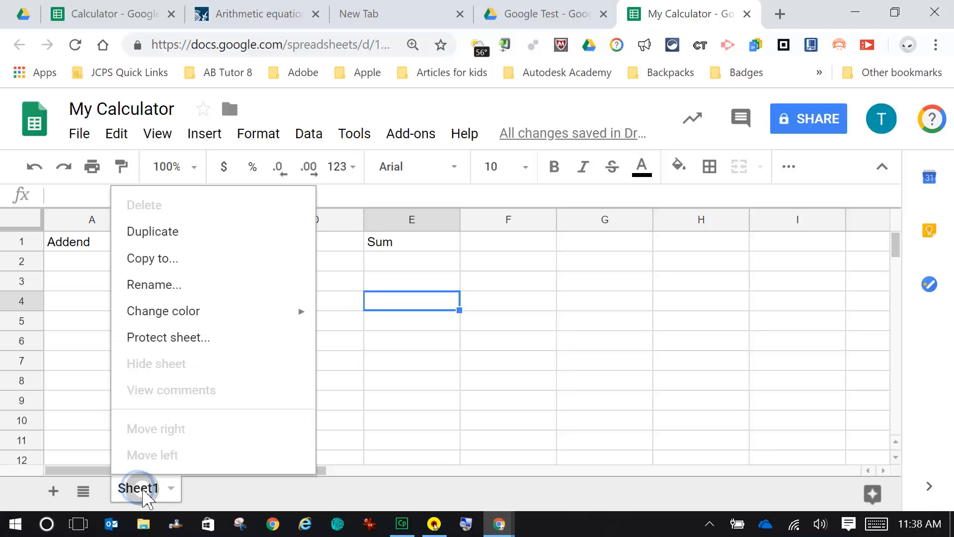
pyautogui.click(159, 288)
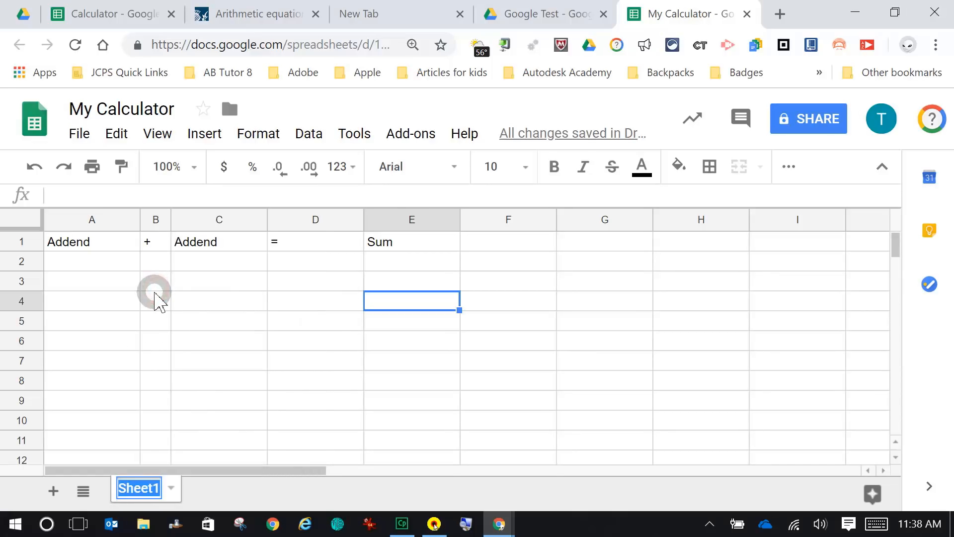
pyautogui.write('As')
pyautogui.press('BackSpace')
pyautogui.write('ddition')
pyautogui.press('Return')
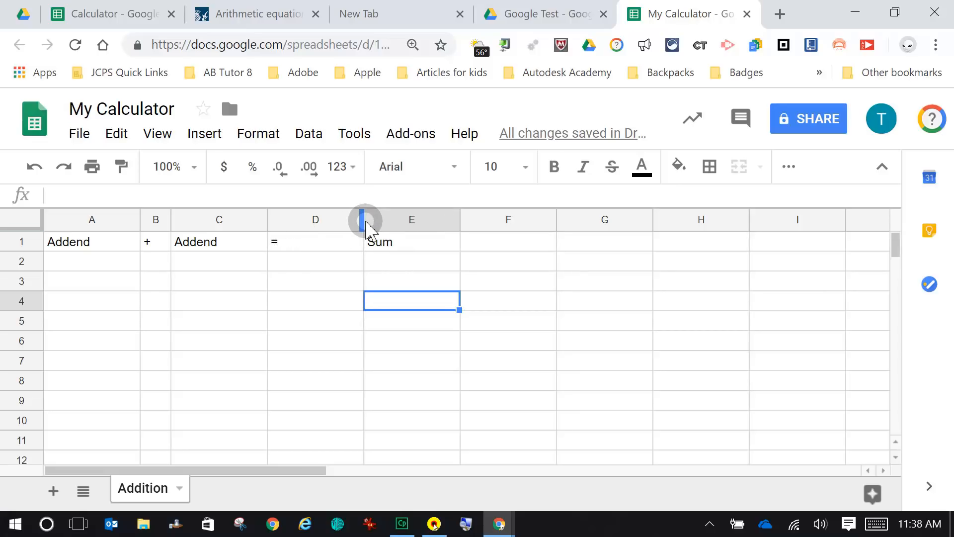
# Narrow column D, which holds the equals sign, to about a third of its width.
pyautogui.moveTo(362, 220); pyautogui.dragTo(298, 219)
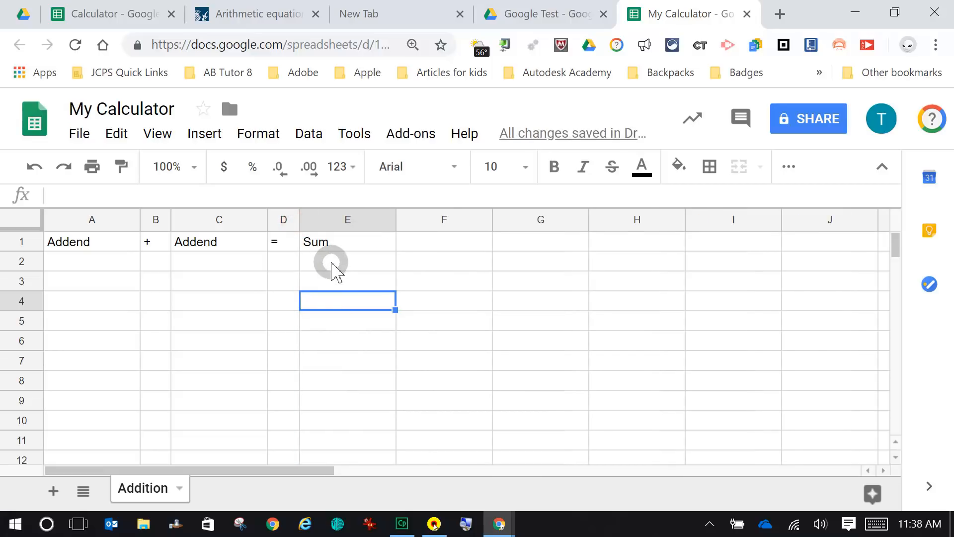
pyautogui.click(85, 264)
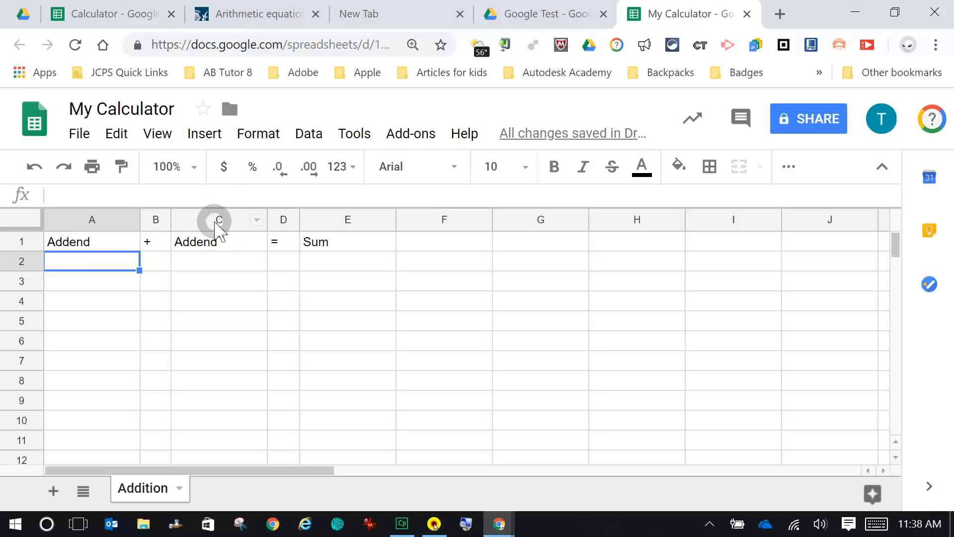
pyautogui.click(214, 267)
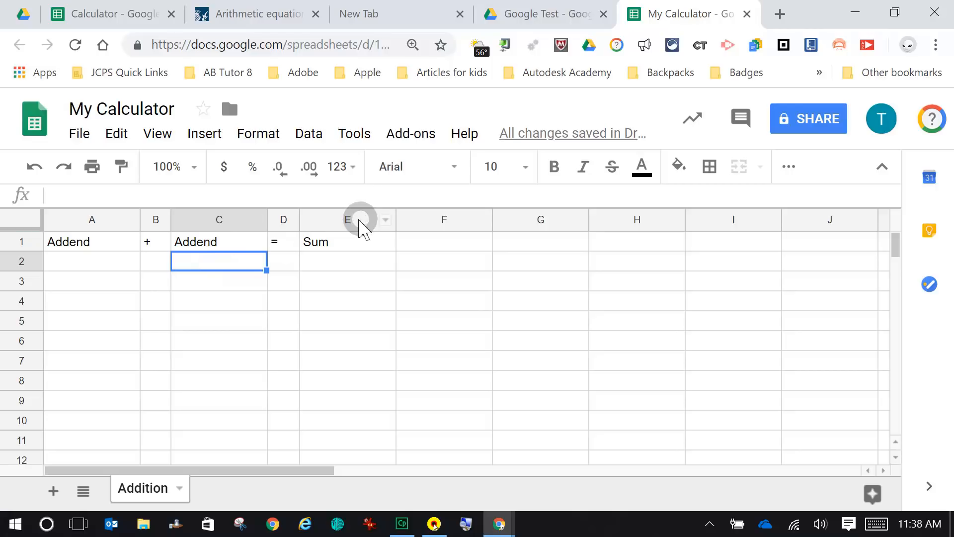
# Start a formula in cell E2 under the Sum heading with a reference to A2.
pyautogui.click(354, 263)
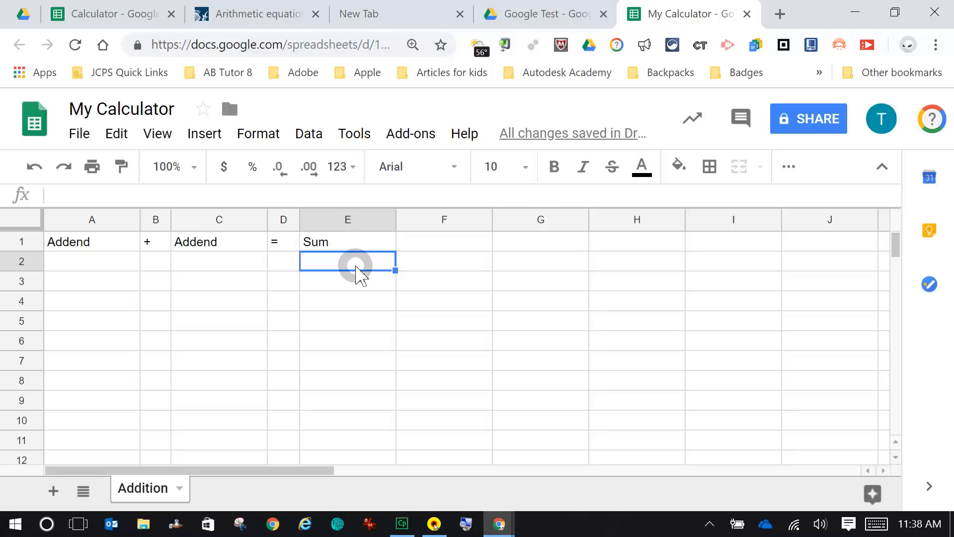
pyautogui.write('=')
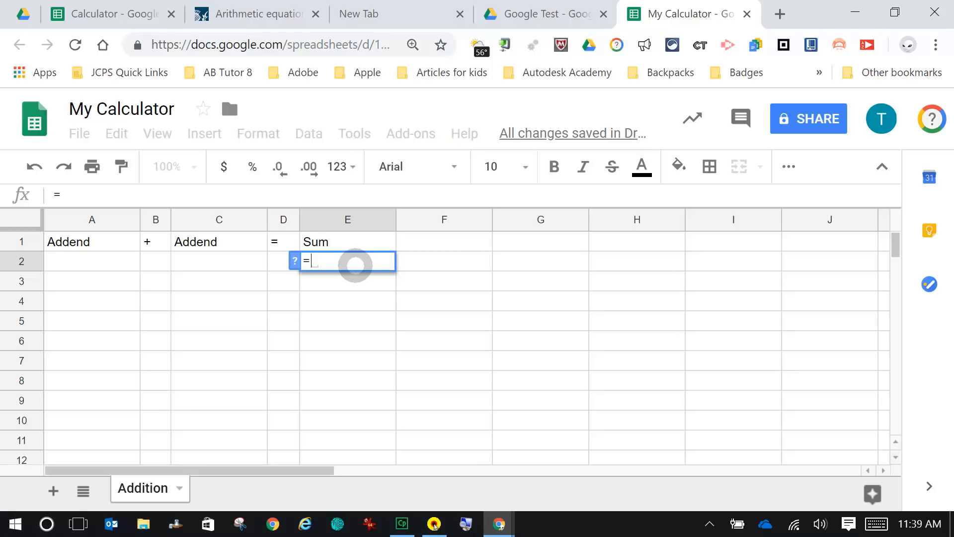
pyautogui.click(86, 263)
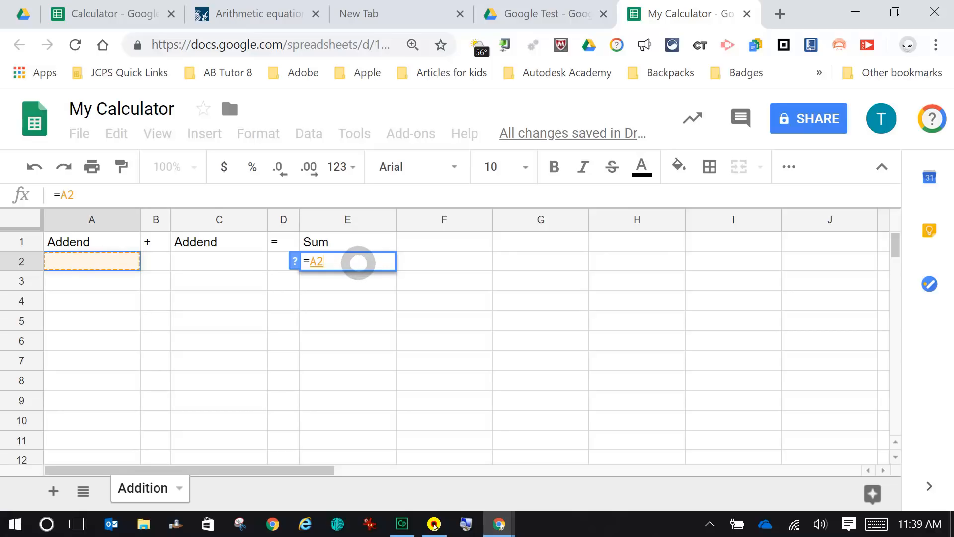
pyautogui.write(',')
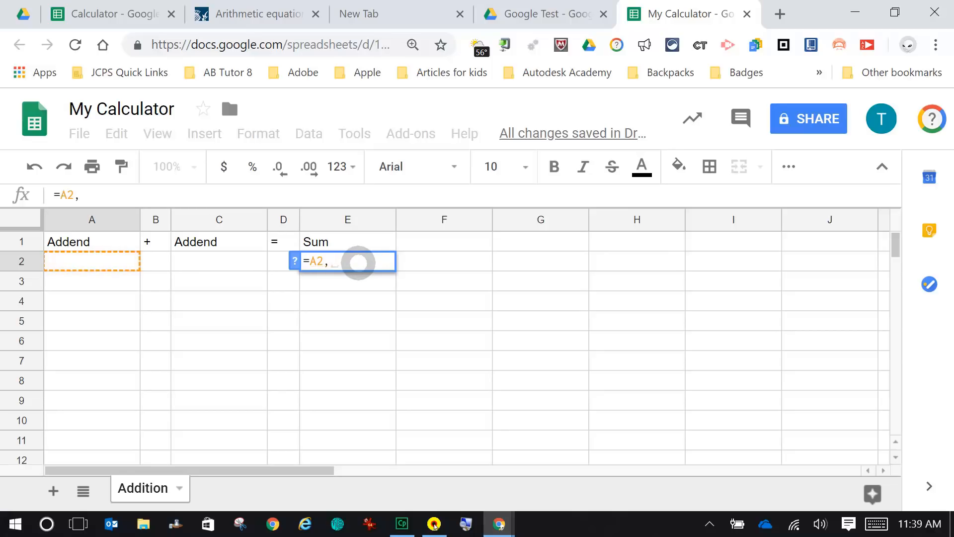
pyautogui.click(219, 264)
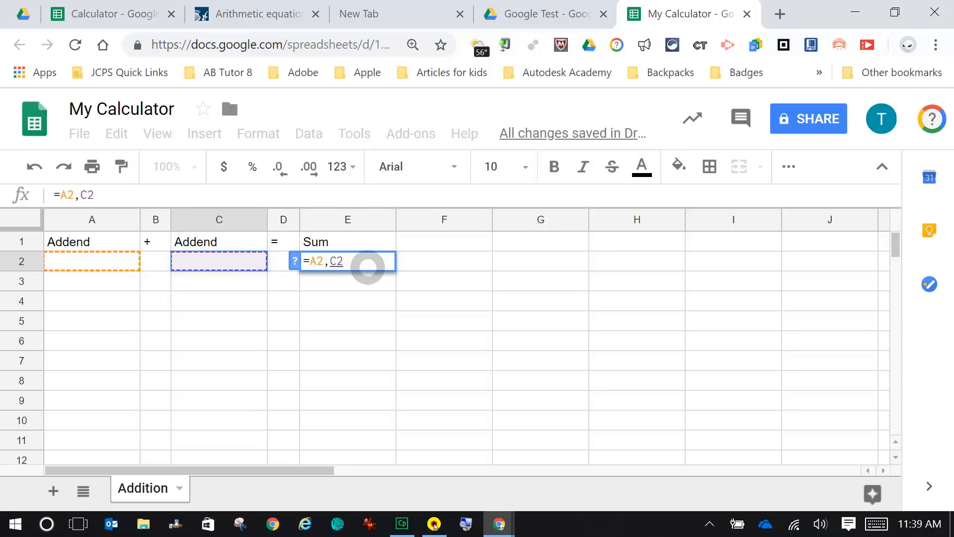
pyautogui.press('BackSpace')
pyautogui.press('BackSpace')
pyautogui.press('BackSpace')
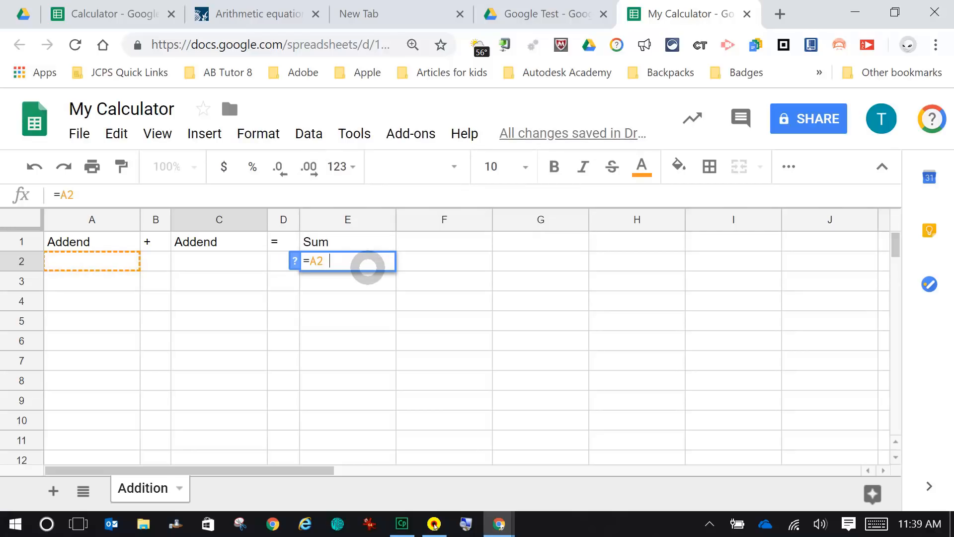
# Complete the formula in cell E2 as =A2 + C2 so it adds the two addends.
pyautogui.press('shift')
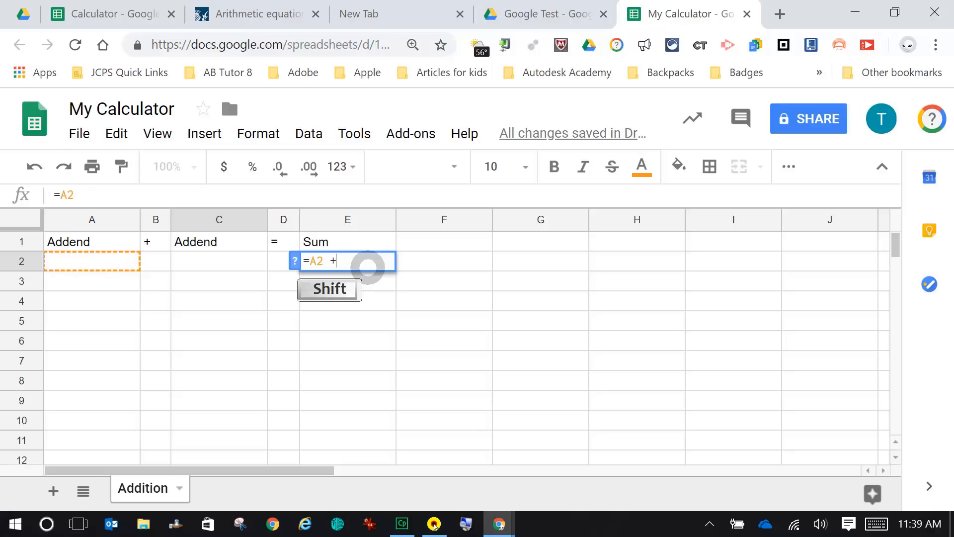
pyautogui.write('+')
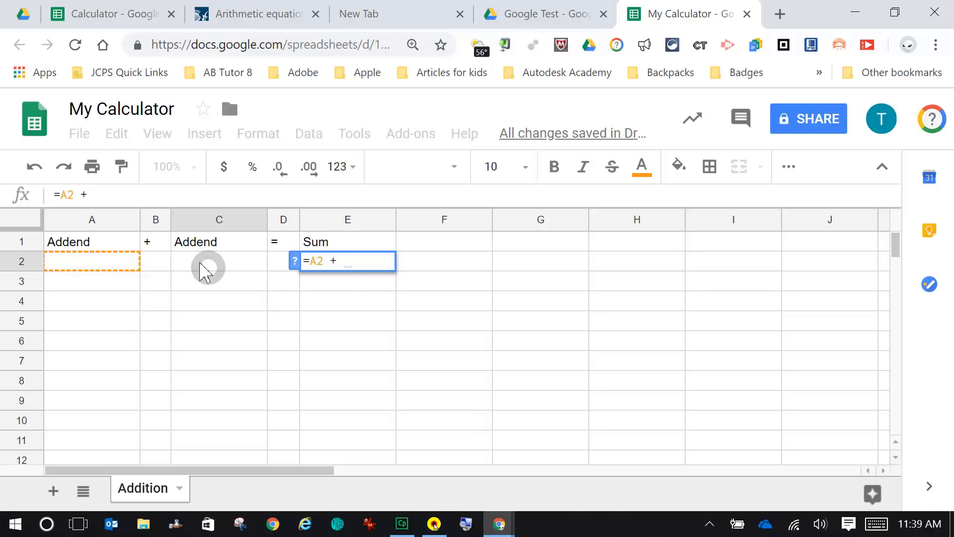
pyautogui.click(229, 263)
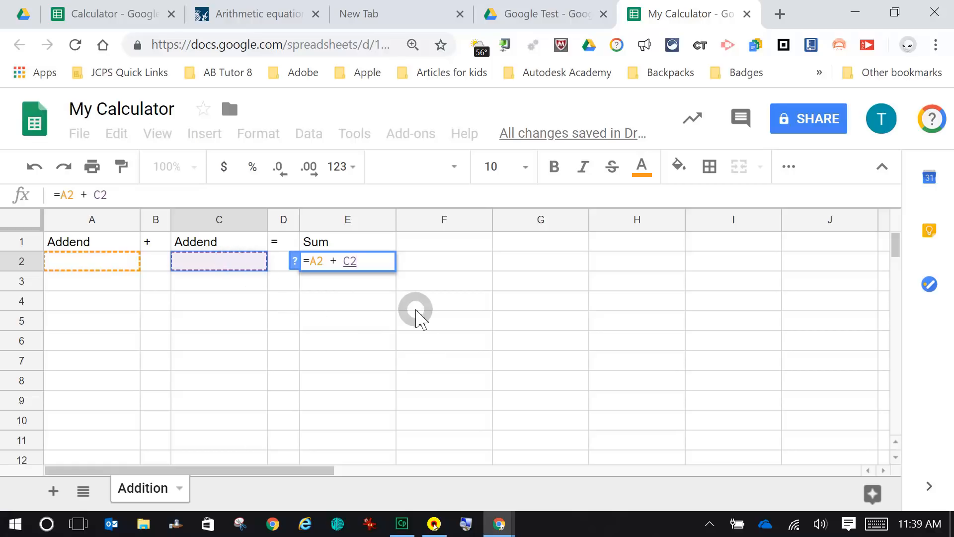
pyautogui.press('Return')
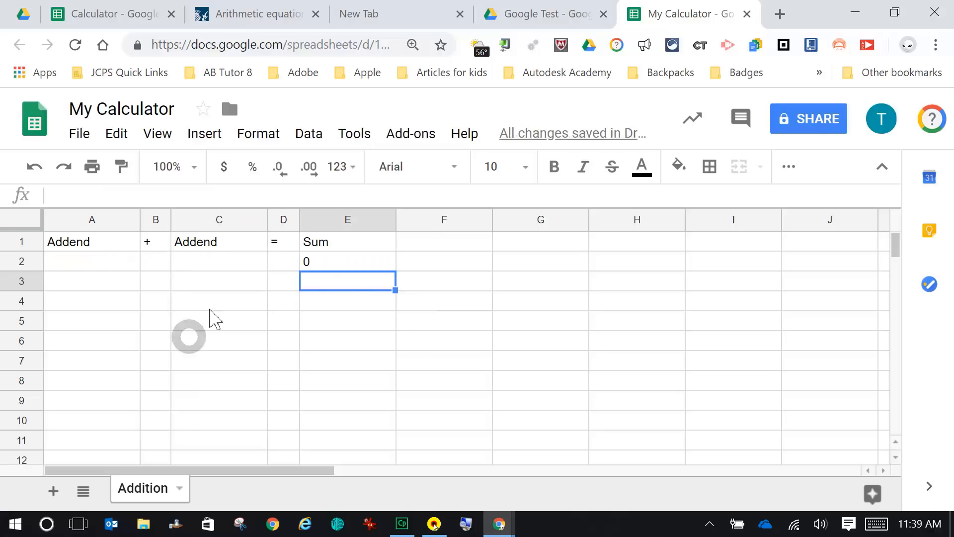
# Enter the test addends 1 in cell A2 and 2 in cell C2.
pyautogui.click(97, 267)
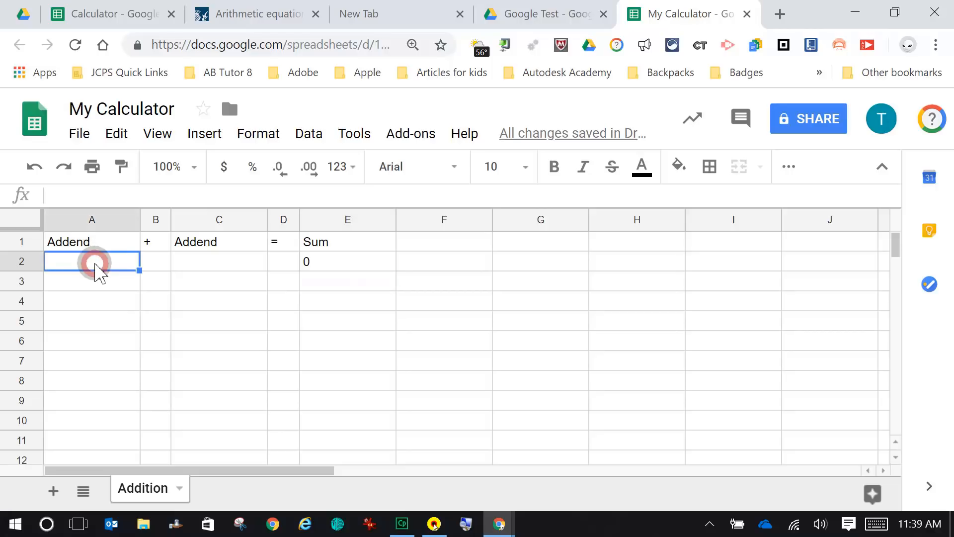
pyautogui.click(237, 268)
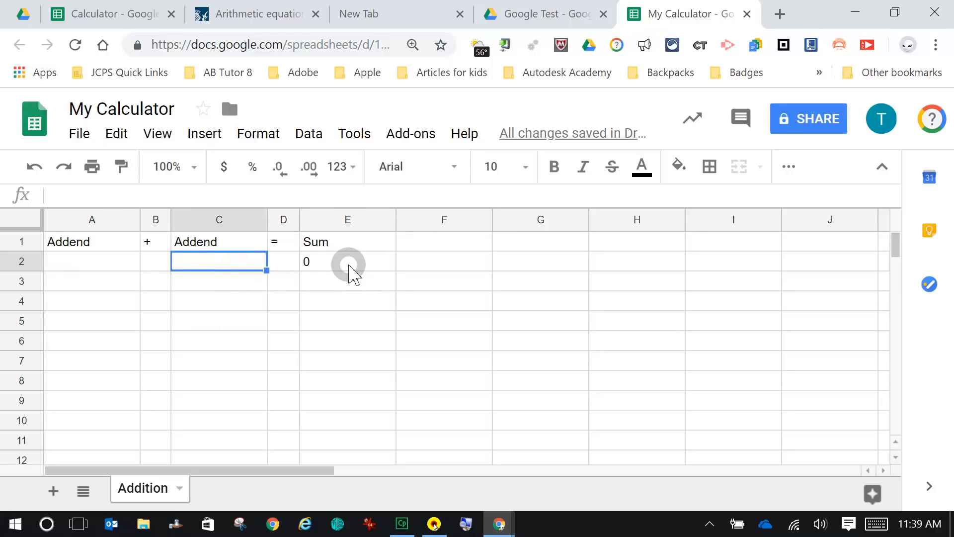
pyautogui.click(80, 262)
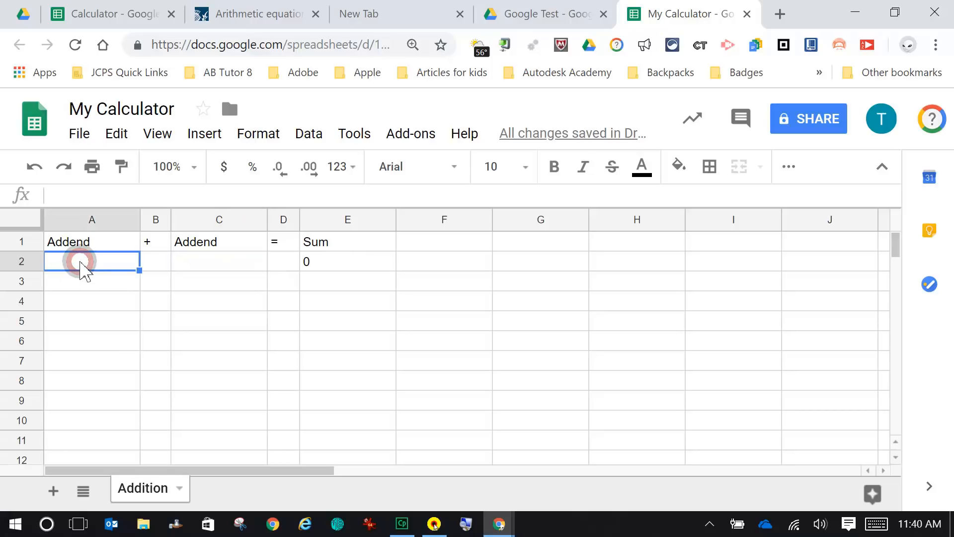
pyautogui.write('1')
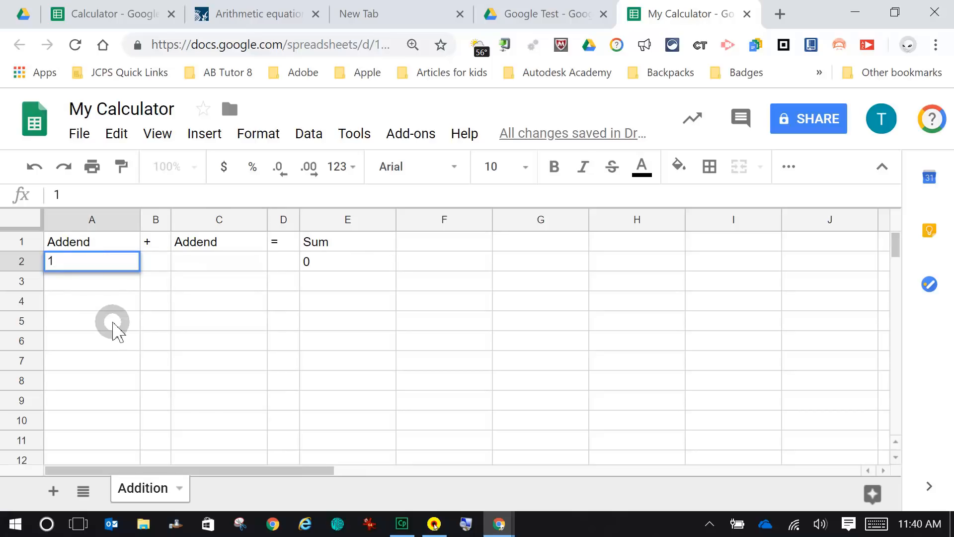
pyautogui.press('Return')
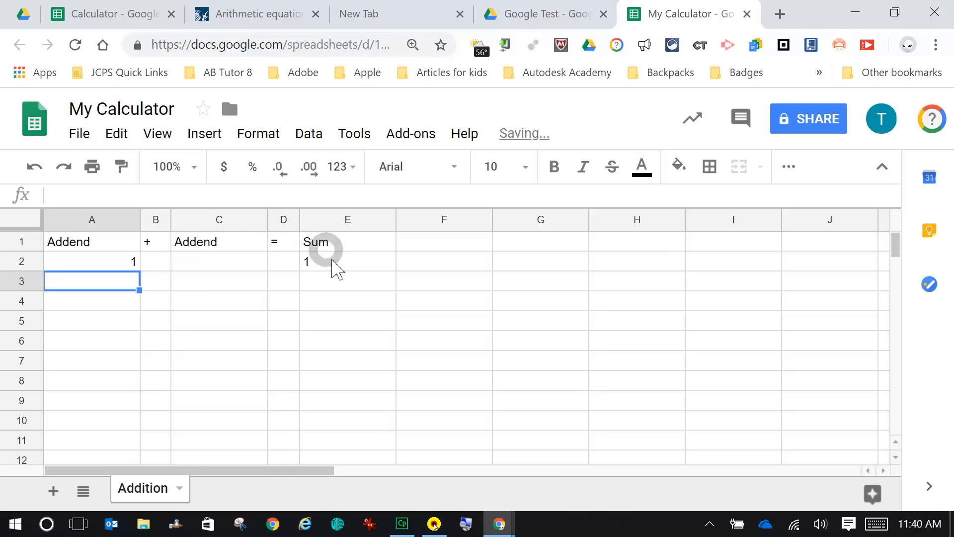
pyautogui.click(217, 263)
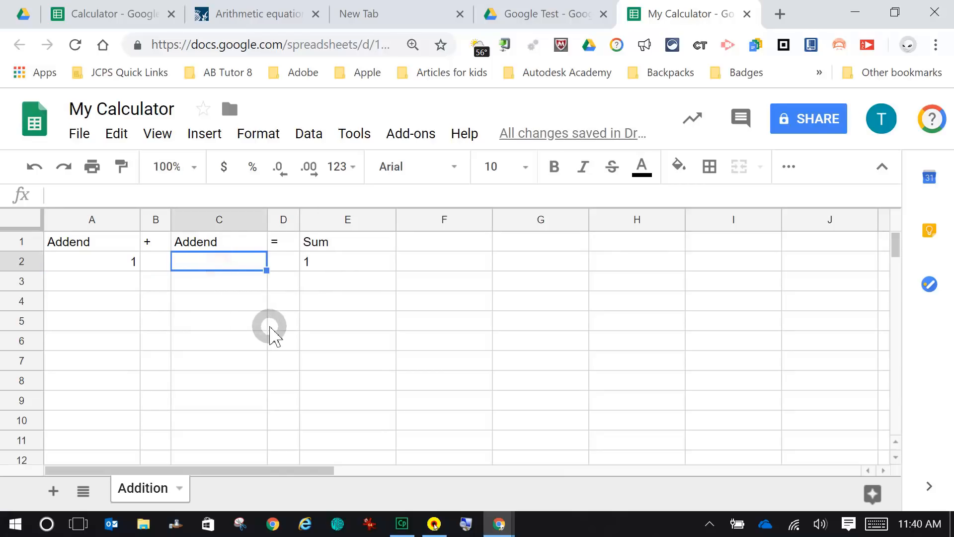
pyautogui.write('2')
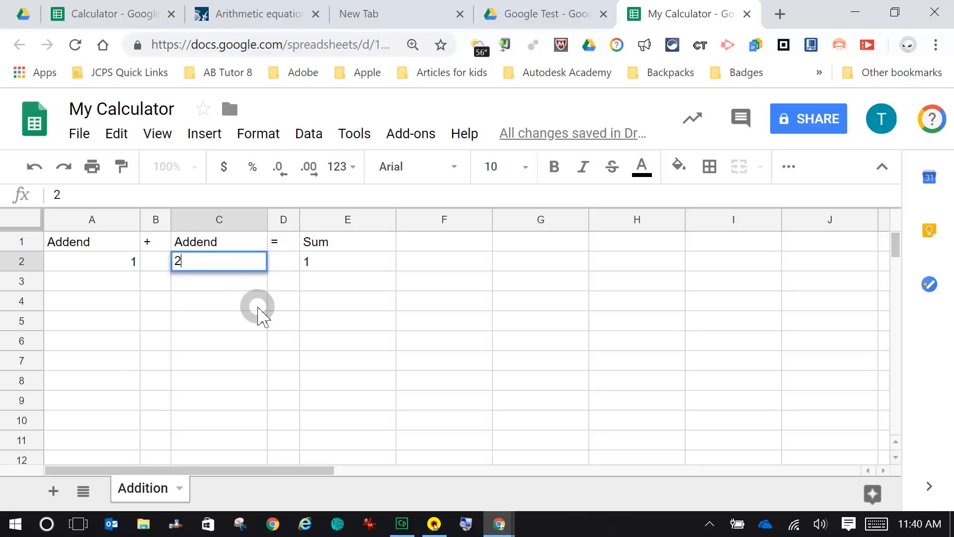
pyautogui.press('Return')
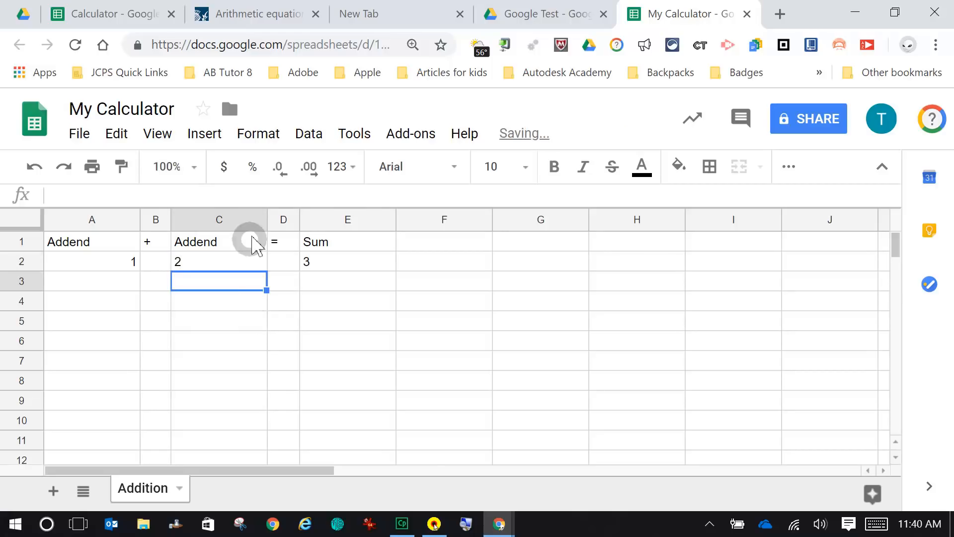
# Fill the plus sign from B1 down into B2 and the equals sign from D1 down into D2.
pyautogui.click(154, 243)
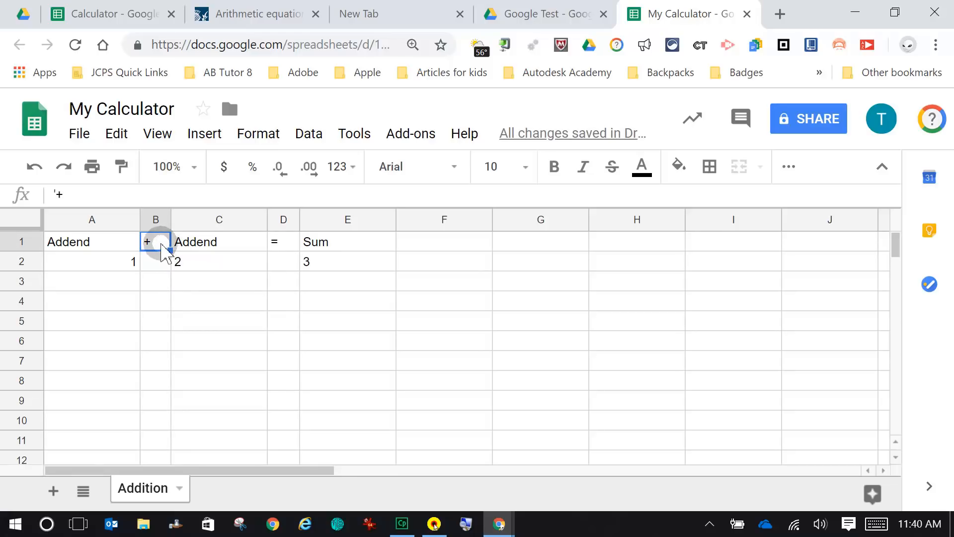
pyautogui.moveTo(171, 250); pyautogui.dragTo(170, 263)
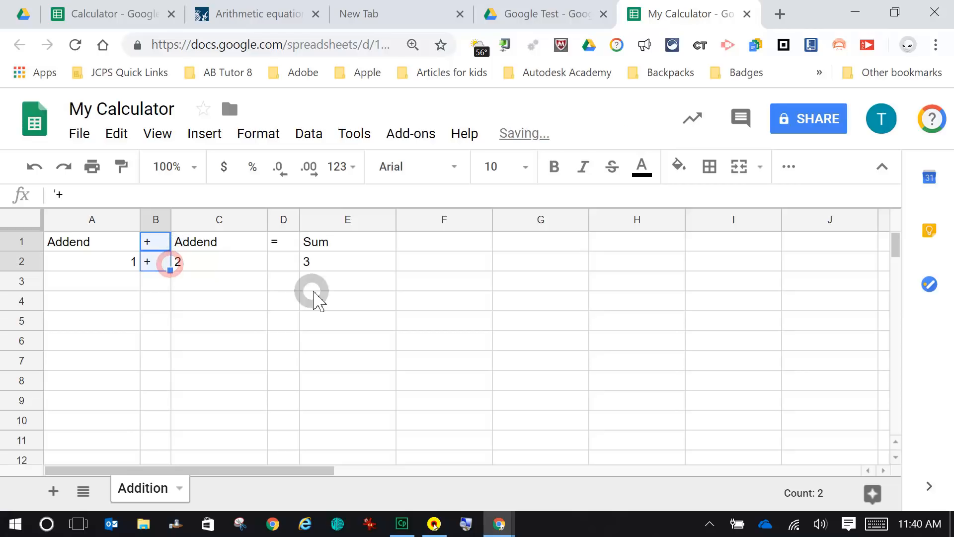
pyautogui.click(283, 244)
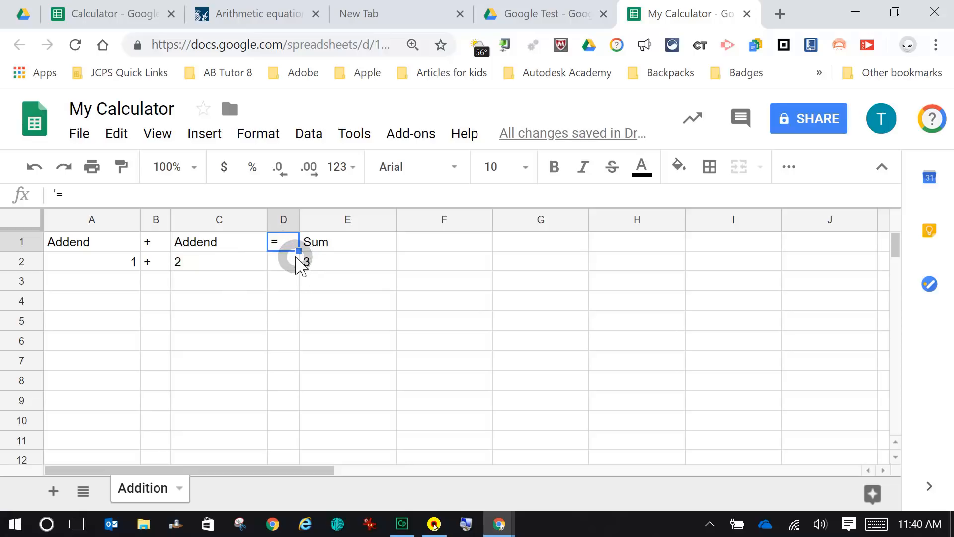
pyautogui.moveTo(298, 251); pyautogui.dragTo(297, 257)
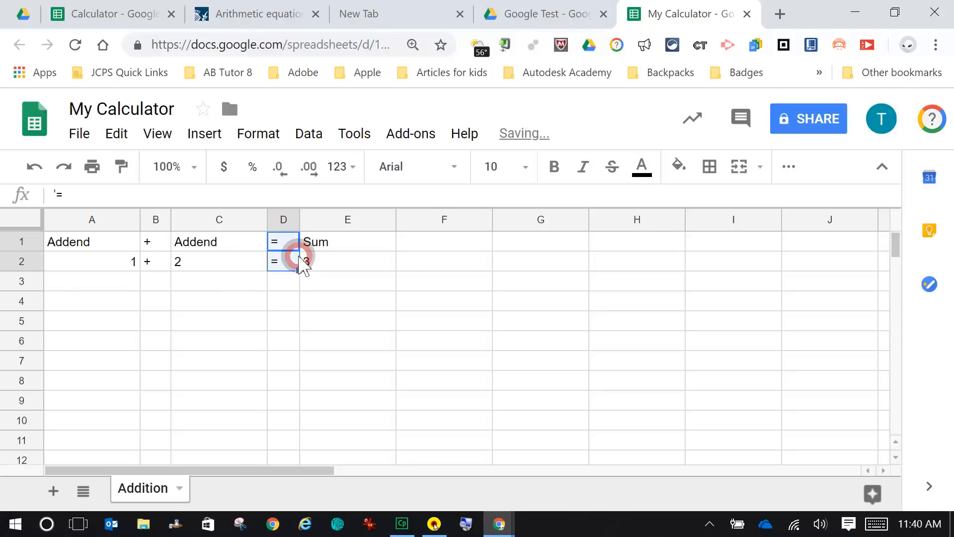
# Clear the test addends from cells A2 and C2, keeping the signs and the sum formula in row 2.
pyautogui.click(386, 286)
pyautogui.click(106, 264)
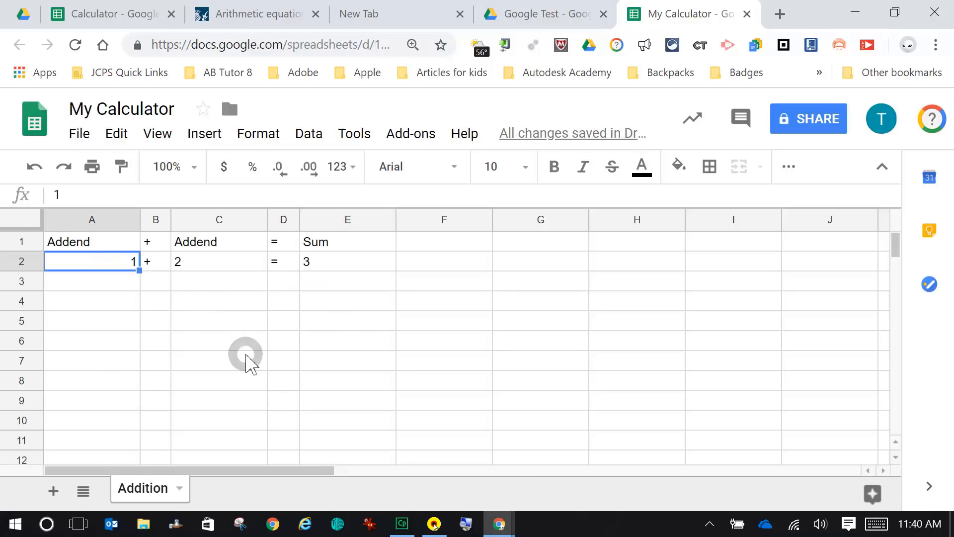
pyautogui.press('Delete')
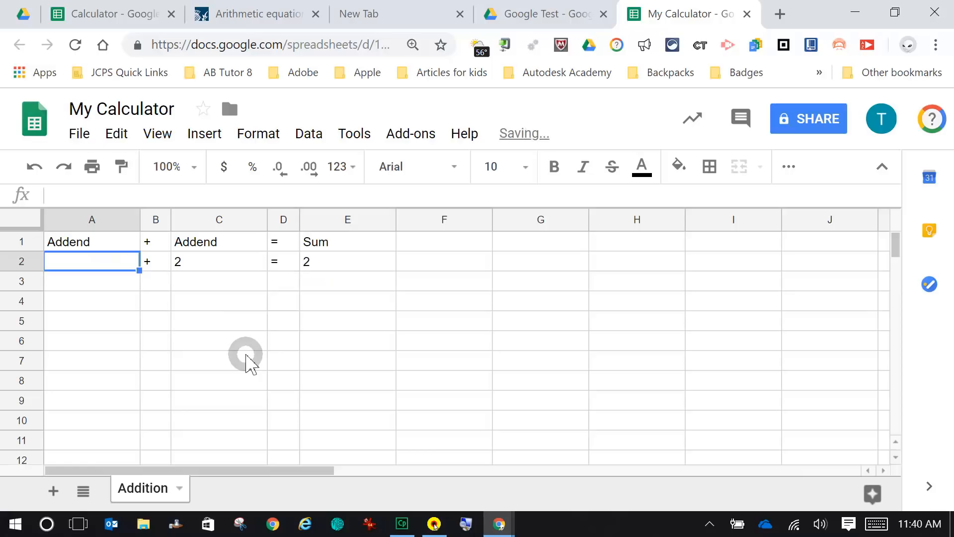
pyautogui.click(238, 269)
pyautogui.press('Delete')
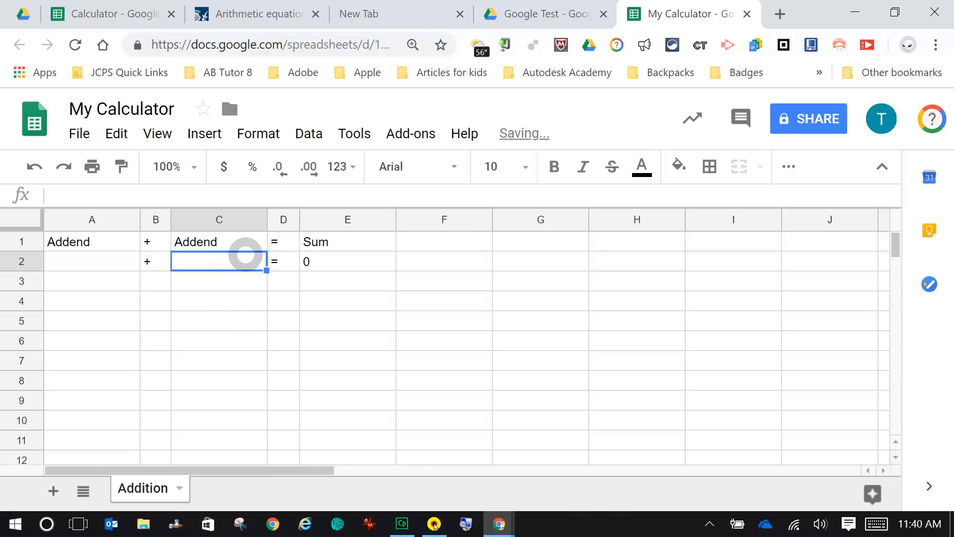
# Enter 25 as the first addend in cell A2 and 25 as the second addend in cell C2.
pyautogui.click(105, 264)
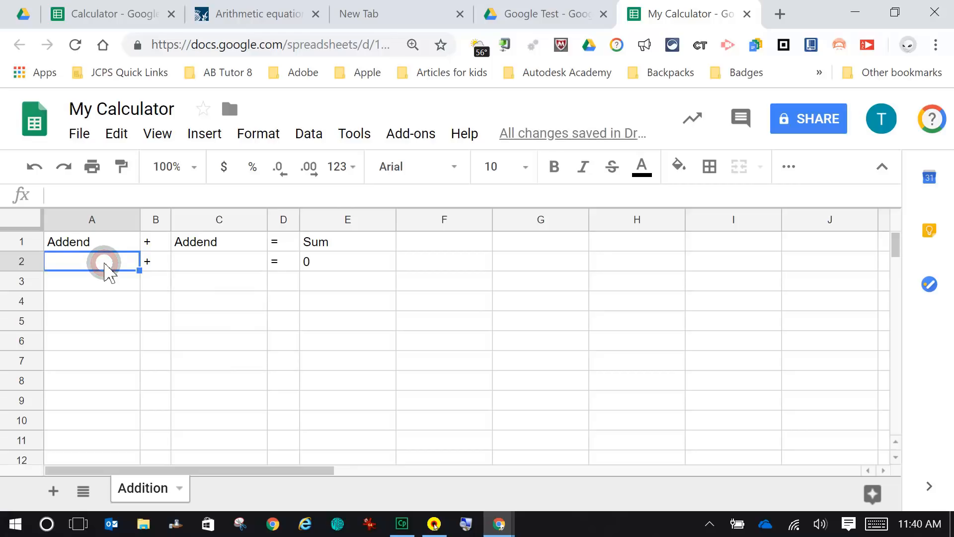
pyautogui.write('25')
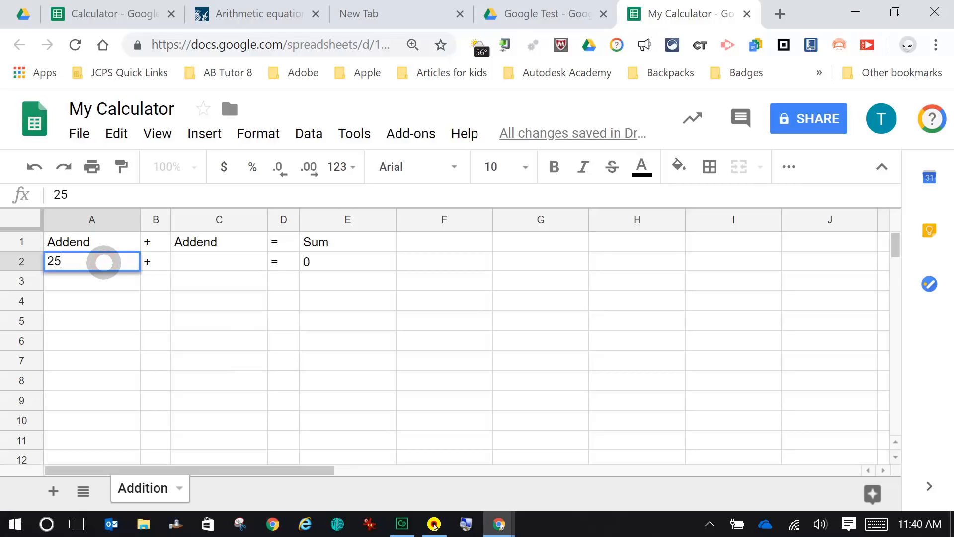
pyautogui.press('Tab')
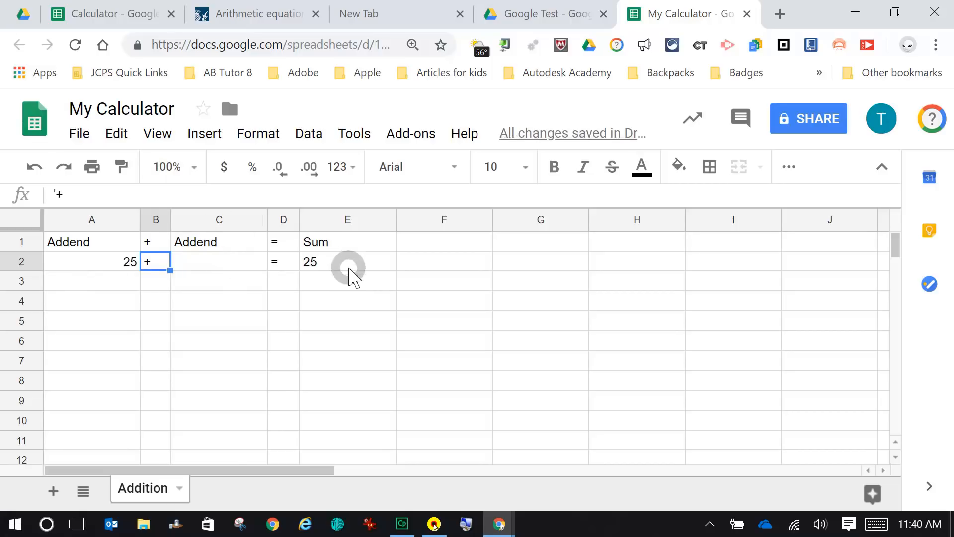
pyautogui.click(229, 261)
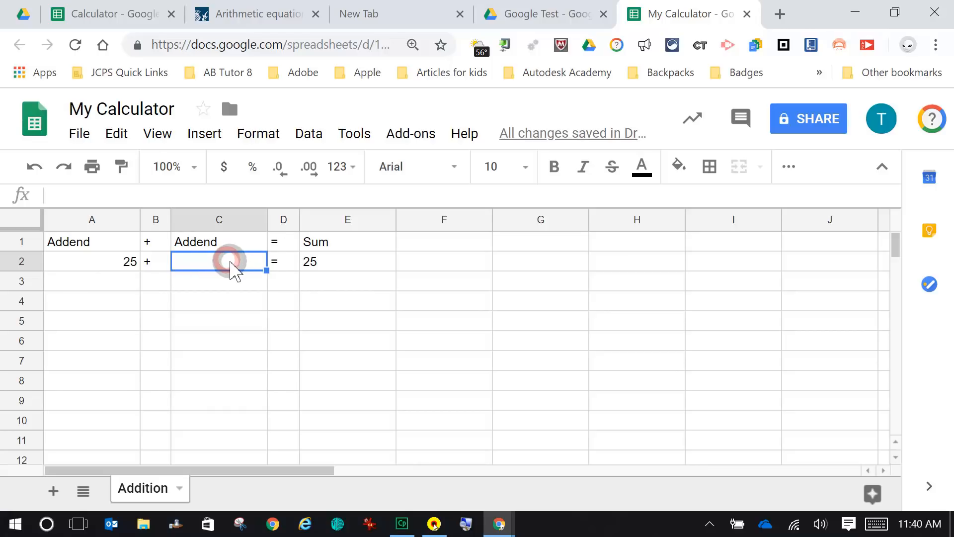
pyautogui.write('25')
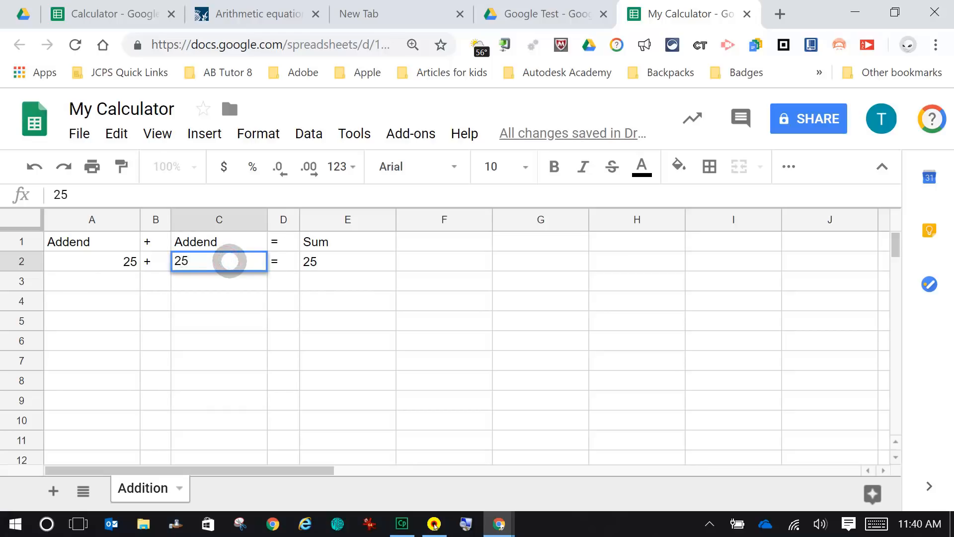
pyautogui.press('Return')
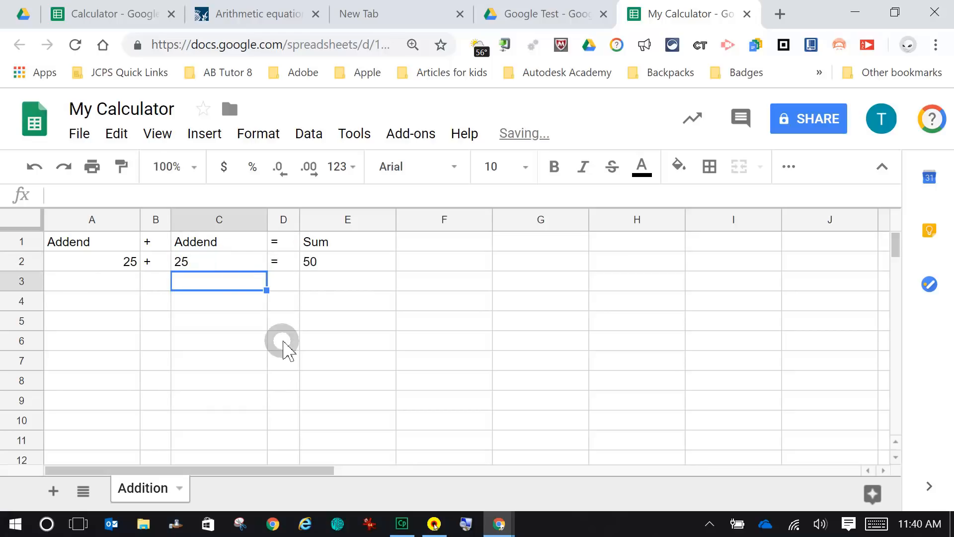
pyautogui.moveTo(400, 528)
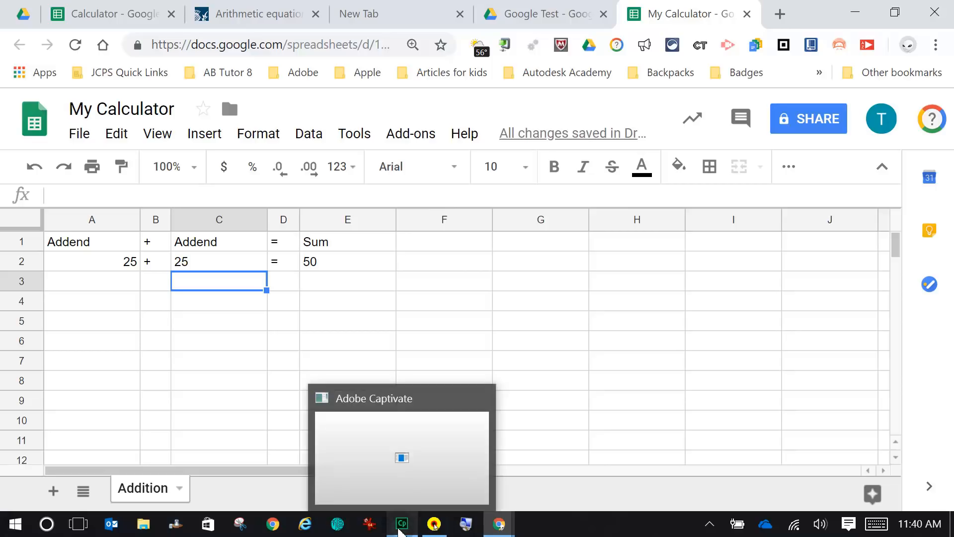